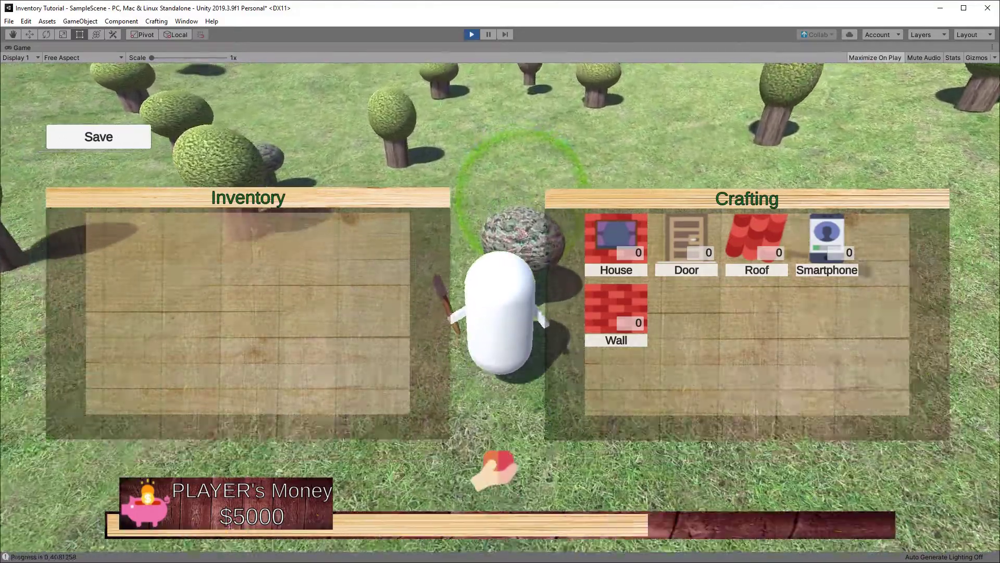
Collect wood and berries in play mode, then stop the game.
key("w")
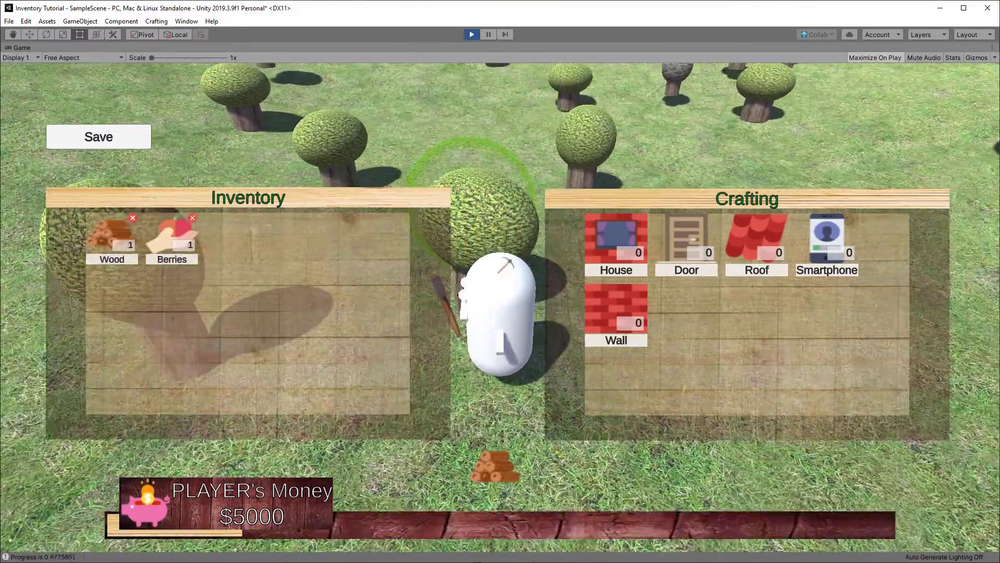
key("w")
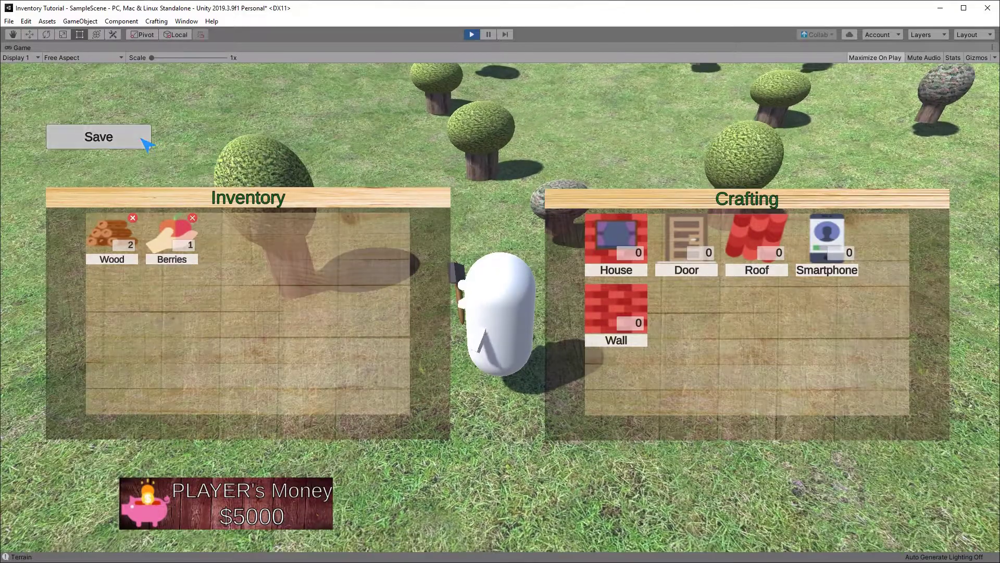
left_click(471, 35)
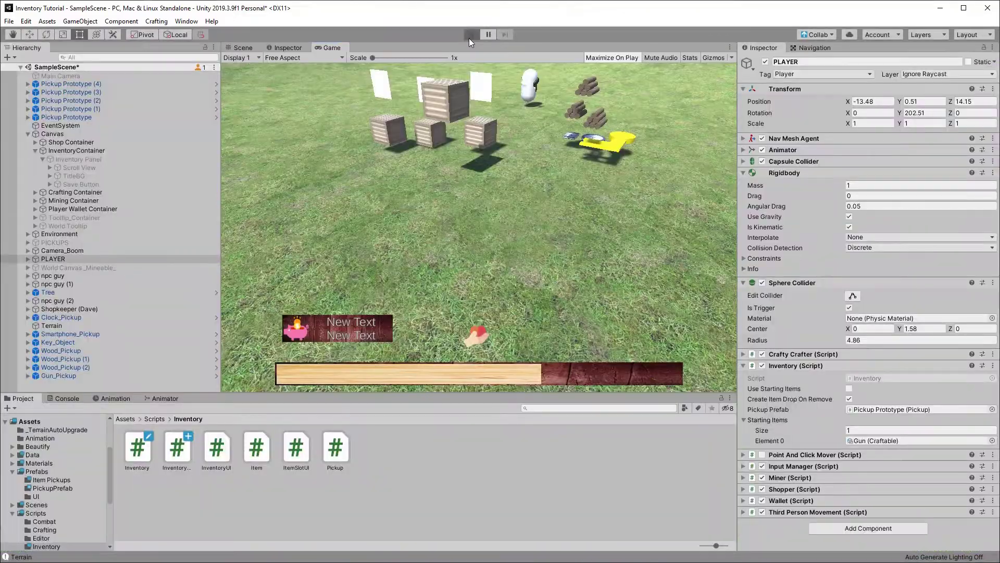
Replay to confirm the items reload, then select the script's editor-only using block.
key("ctrl+p")
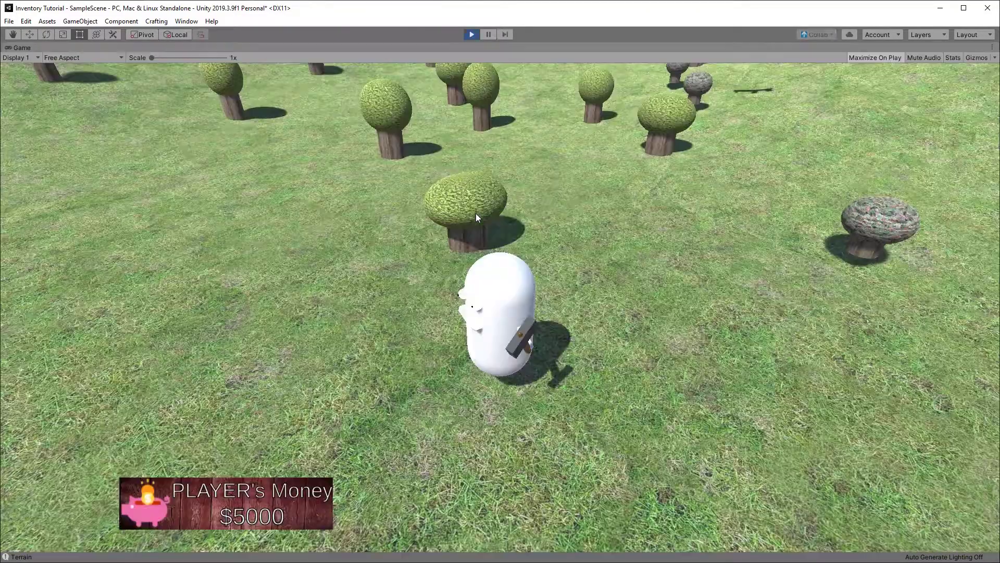
key("i")
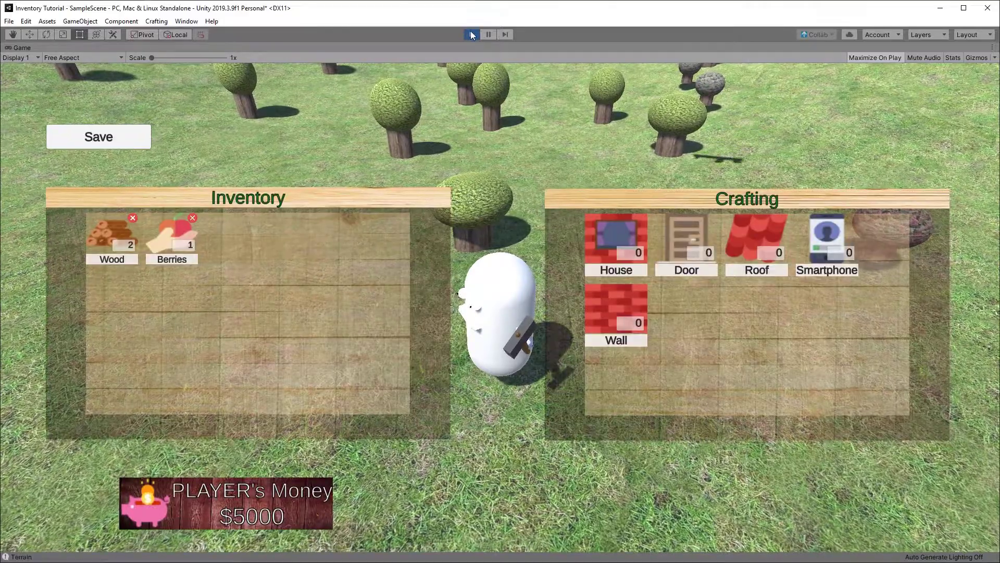
key("alt+Tab")
mouse_move(64, 113)
left_mouse_down()
mouse_move(86, 129)
mouse_move(57, 112)
left_mouse_up()
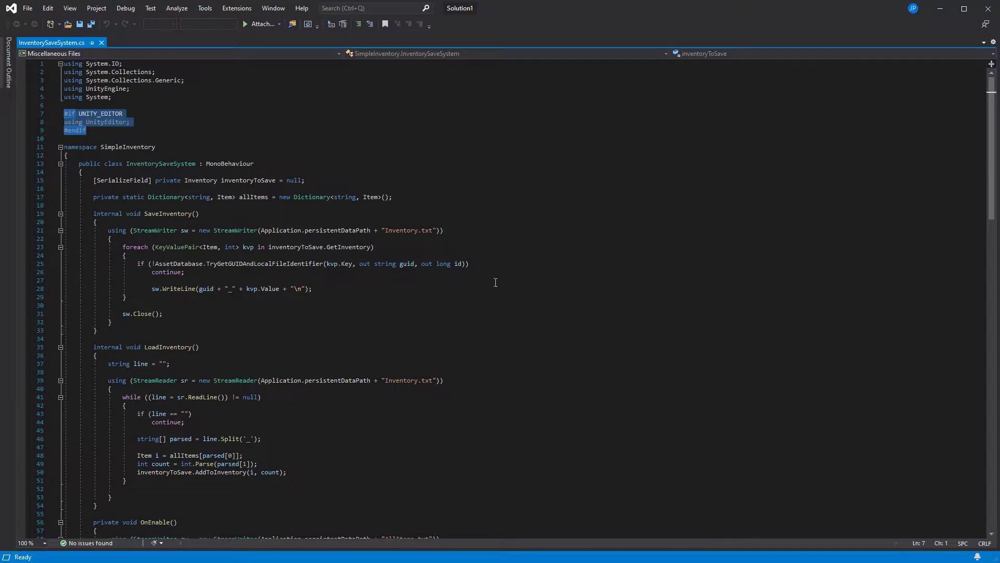
left_click(495, 272)
left_click_drag(469, 264, 139, 264)
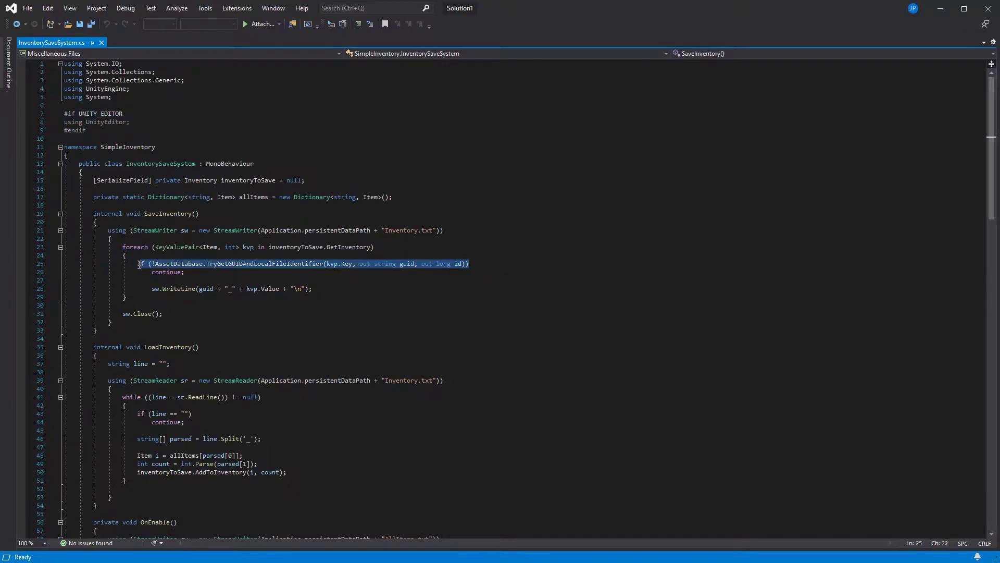
left_click(402, 263)
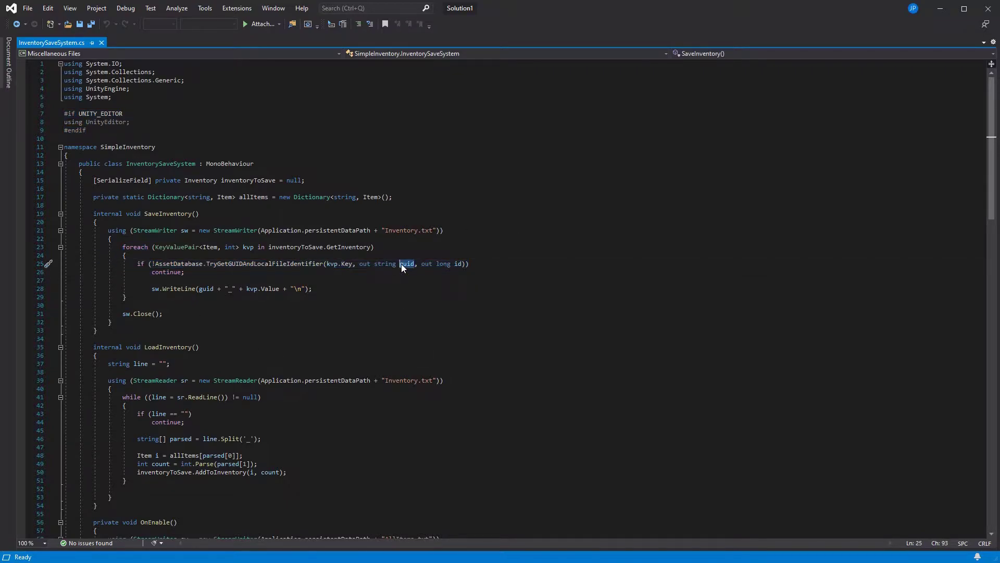
left_click(206, 289)
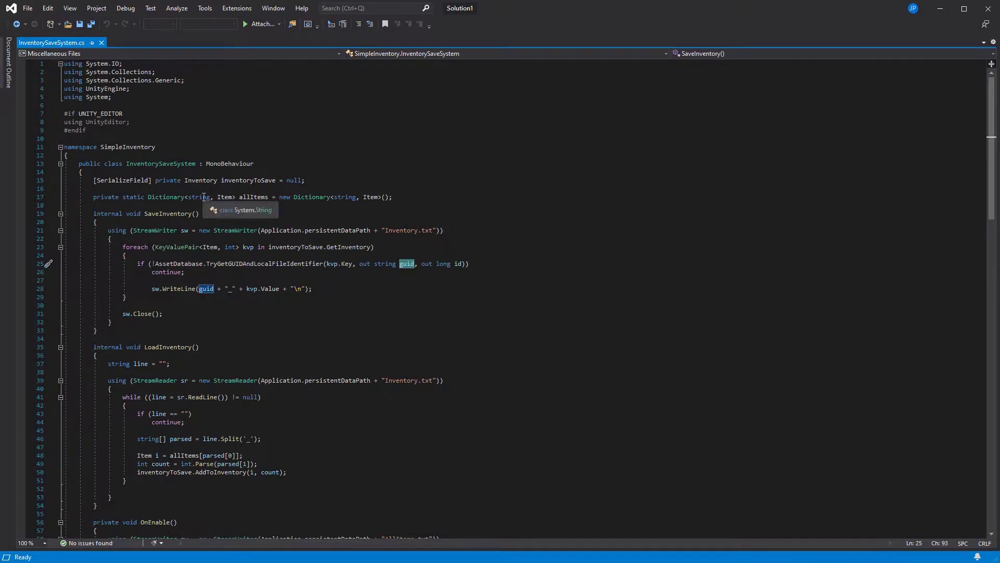
left_click(237, 212)
scroll(237, 213, "down", 3)
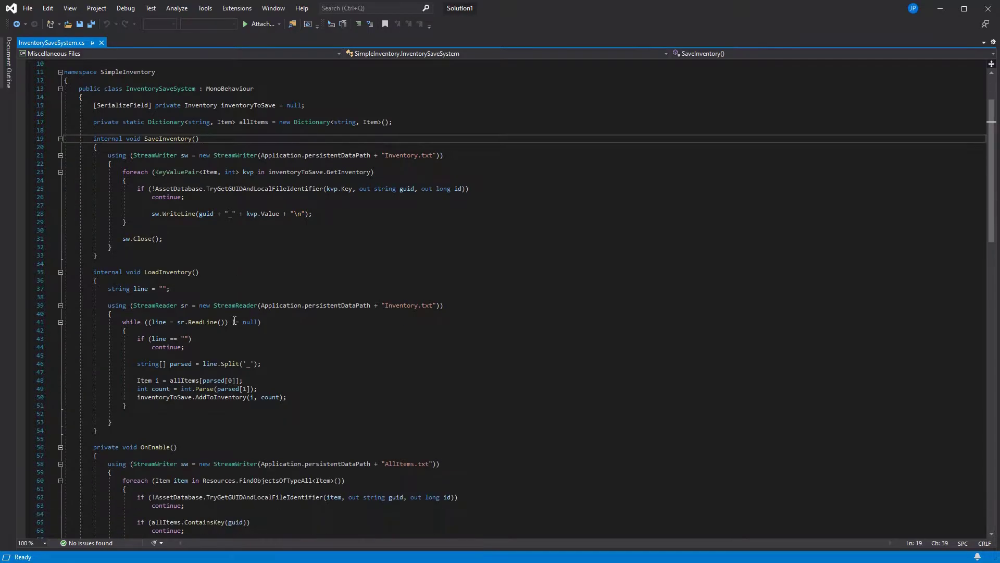
scroll(317, 312, "down", 2)
scroll(317, 311, "down", 1)
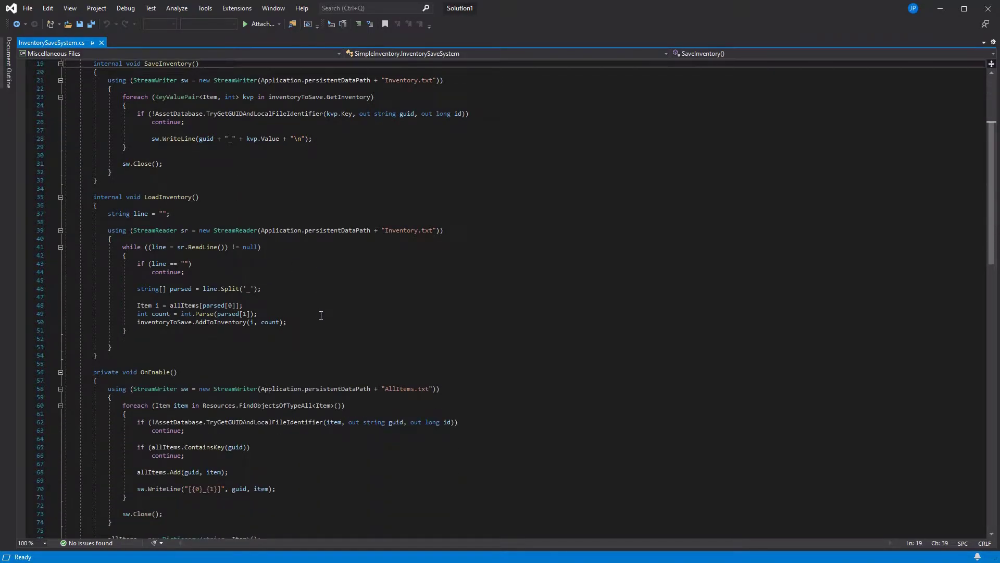
scroll(328, 319, "down", 1)
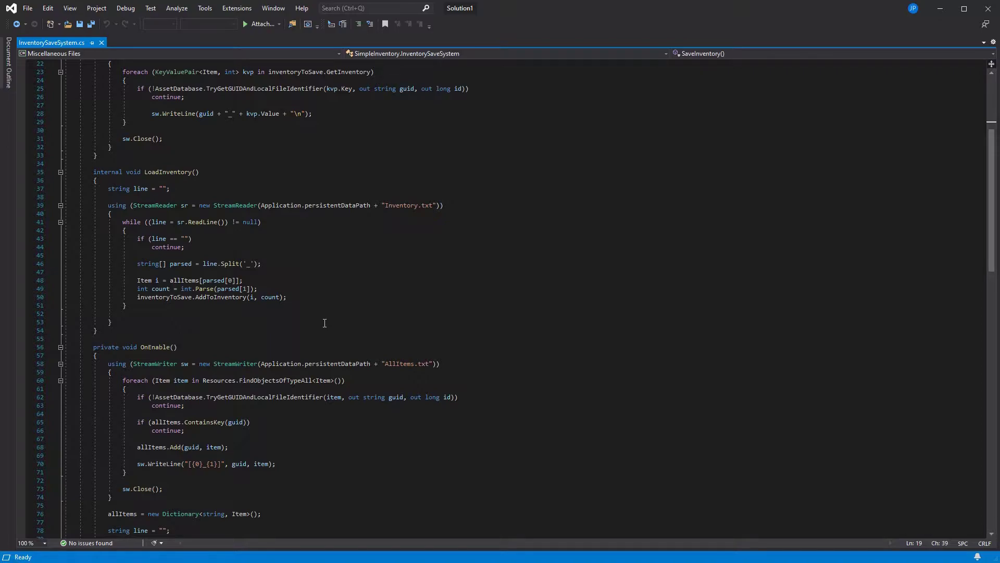
scroll(324, 323, "up", 1)
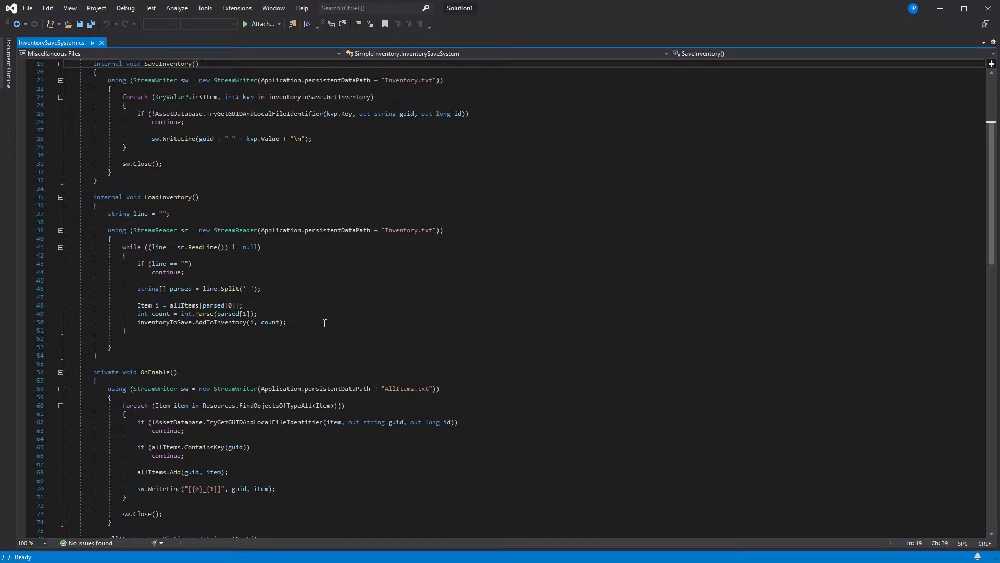
scroll(324, 323, "up", 6)
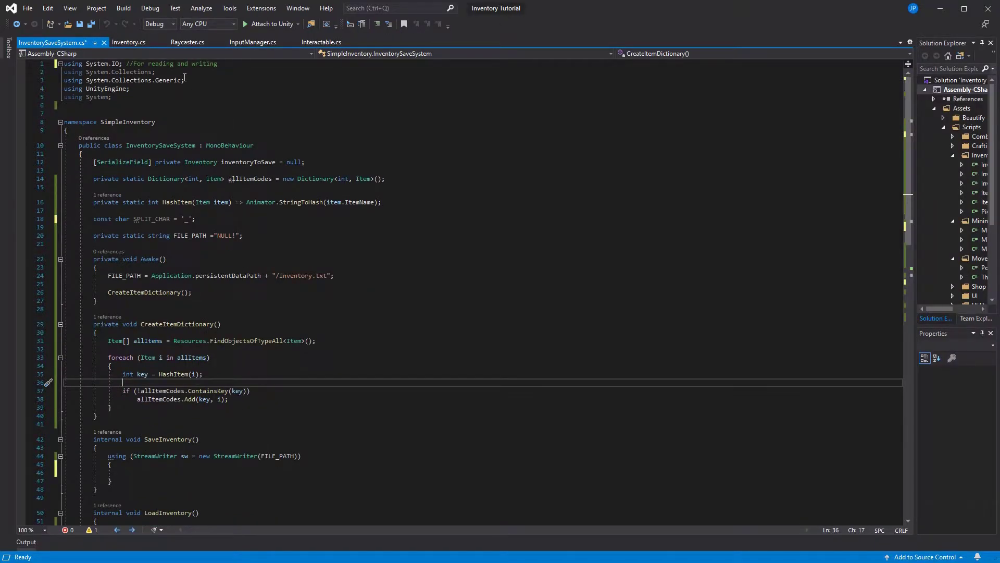
Highlight the System.IO using line, inventoryToSave field and allItemCodes dictionary declaration.
left_click_drag(64, 64, 218, 64)
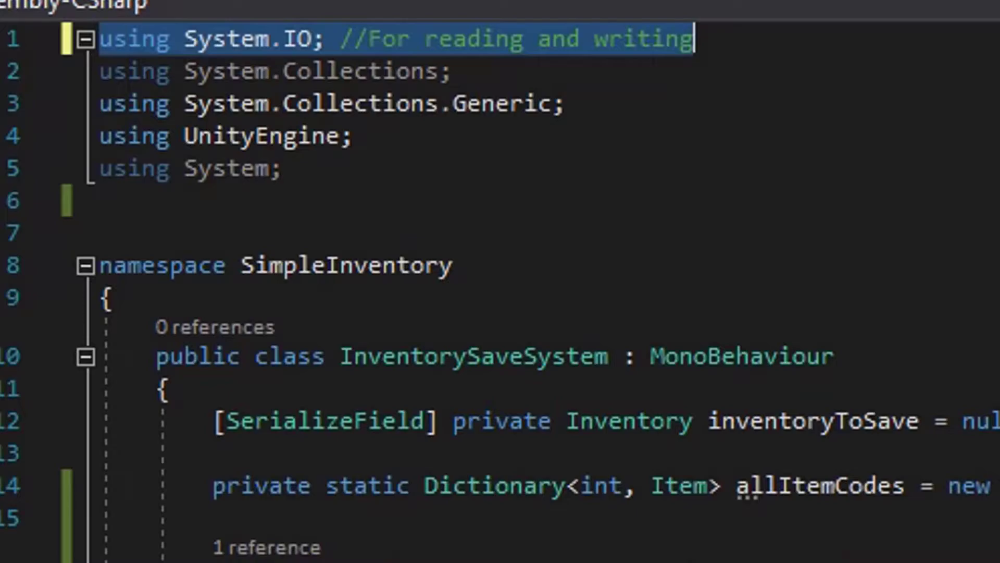
left_click(967, 128)
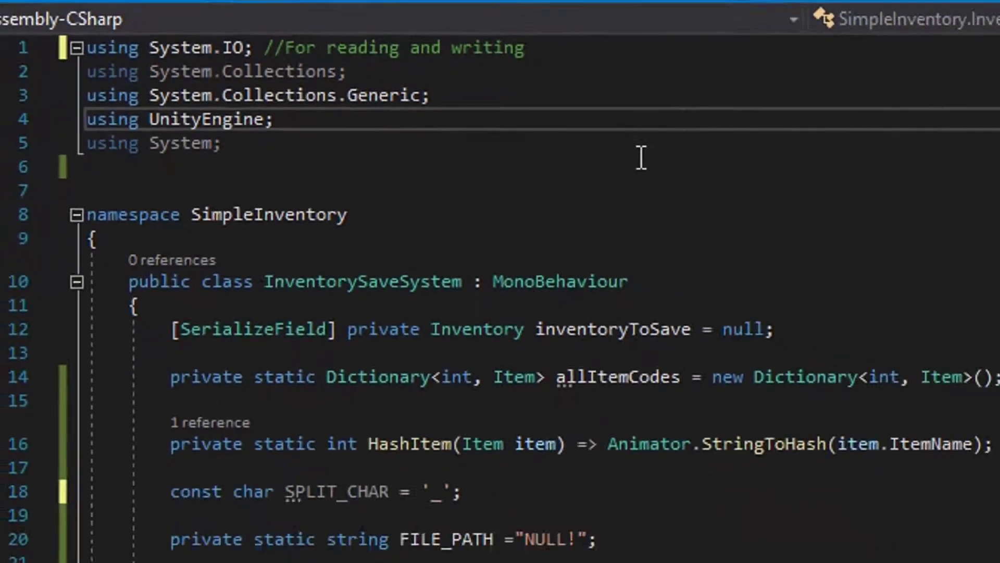
left_click_drag(304, 161, 62, 157)
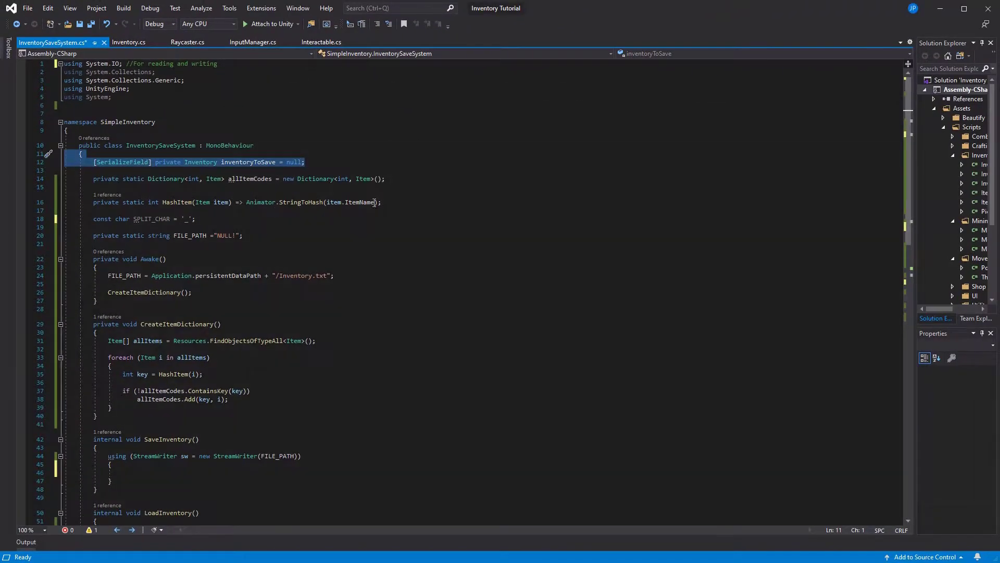
left_click_drag(385, 179, 93, 184)
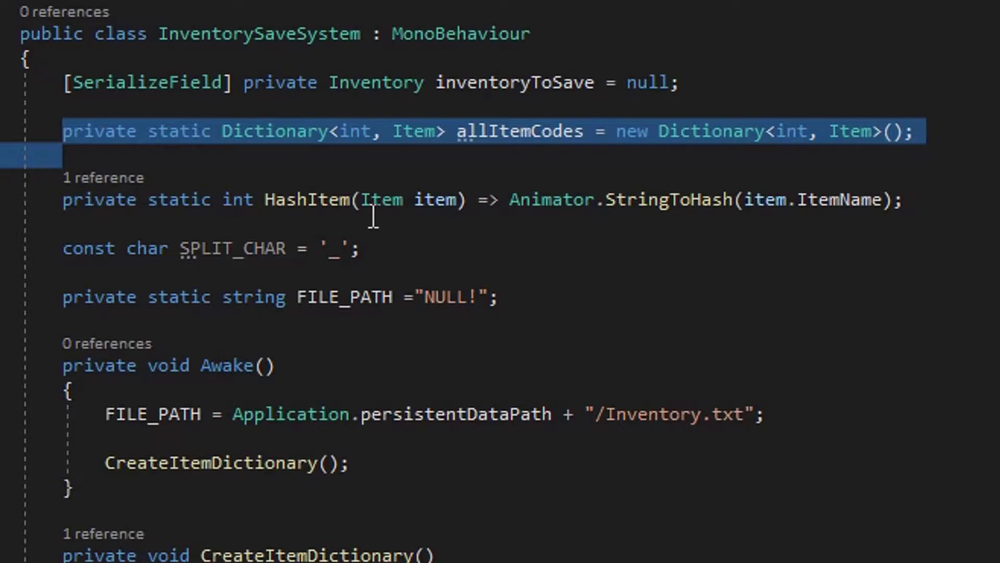
mouse_move(302, 202)
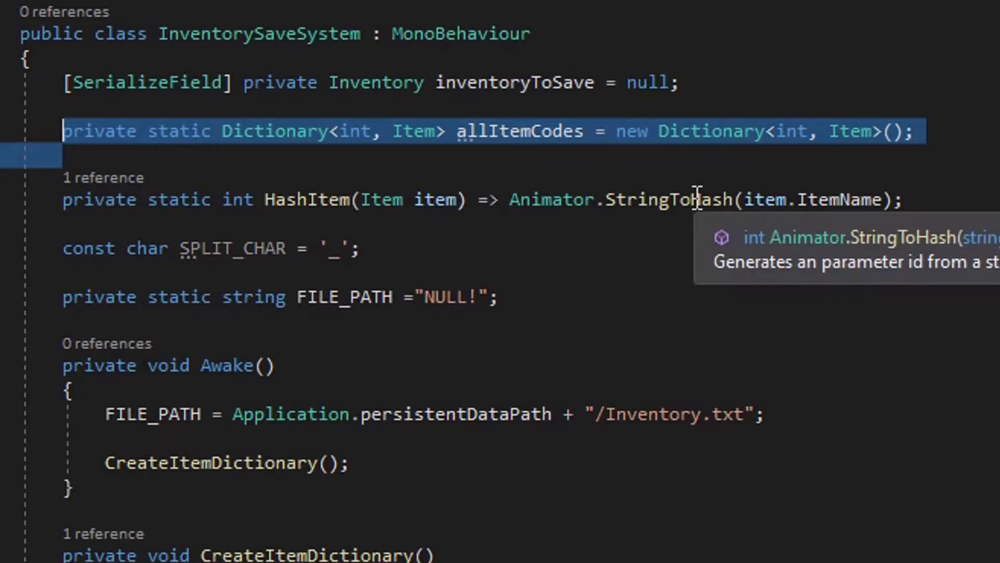
left_click(648, 223)
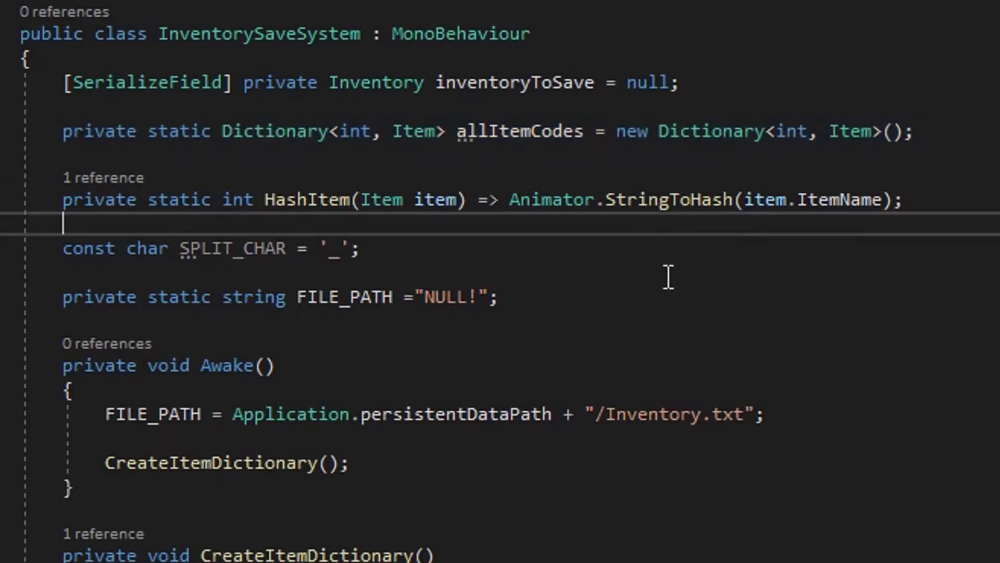
scroll(706, 225, "down", 1)
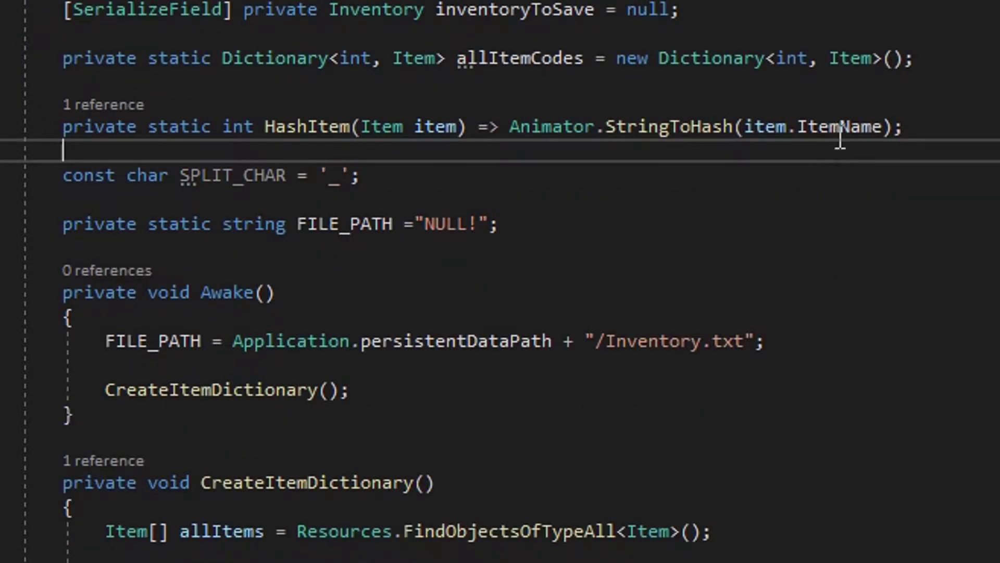
Highlight ItemName in HashItem, the FILE_PATH declaration, and its assignment in Awake.
double_click(841, 128)
triple_click(679, 223)
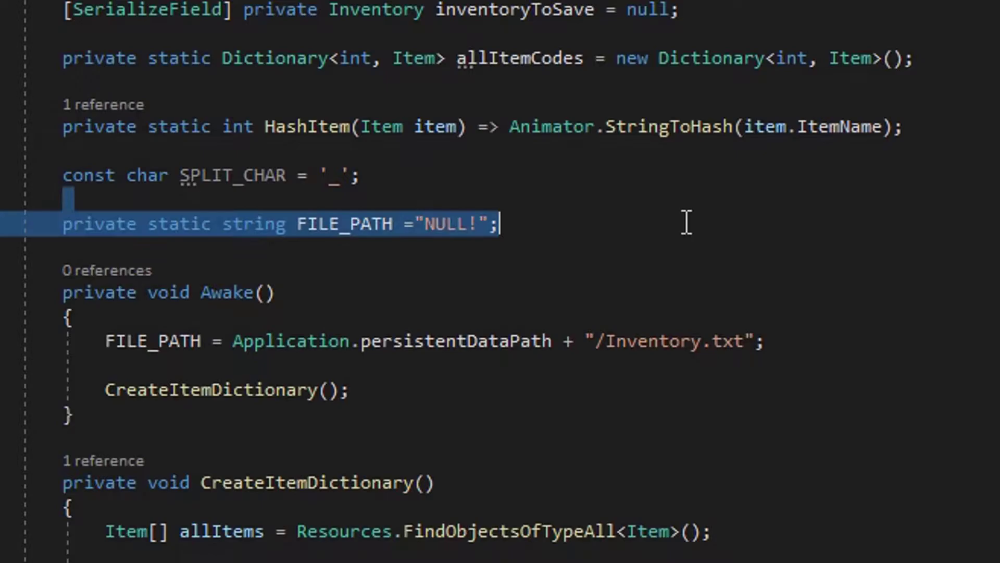
left_click(667, 197)
scroll(660, 202, "down", 1)
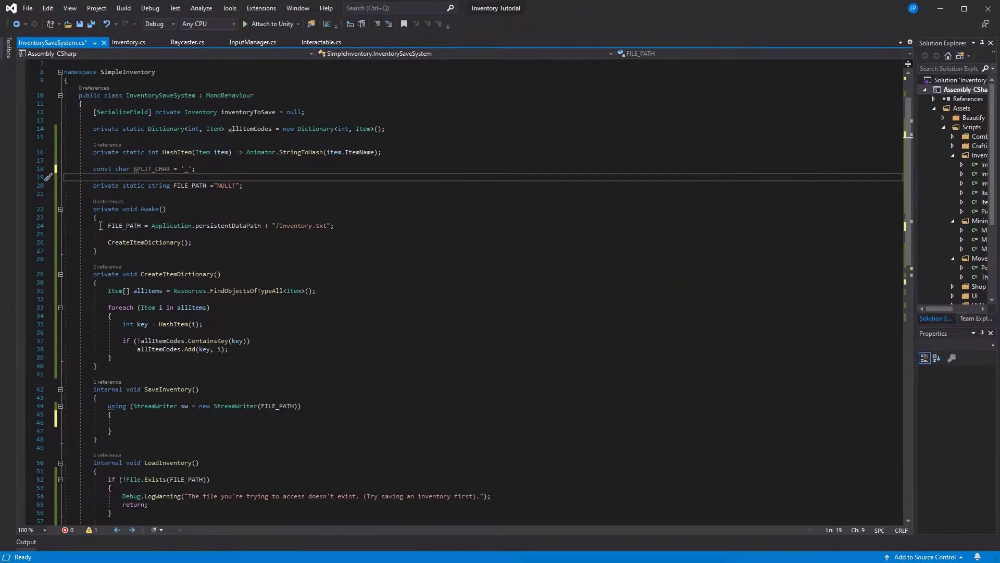
triple_click(235, 226)
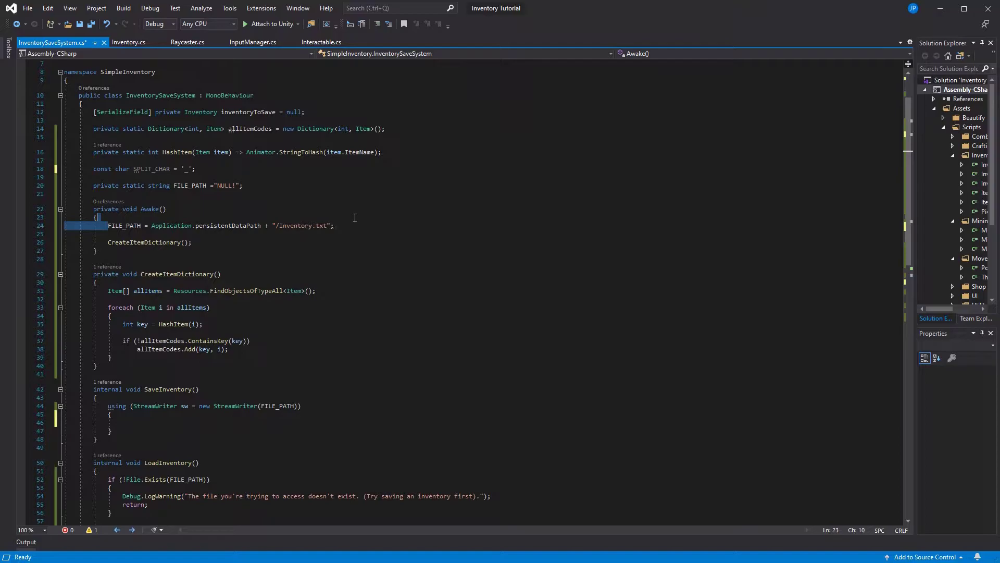
left_click_drag(355, 217, 356, 226)
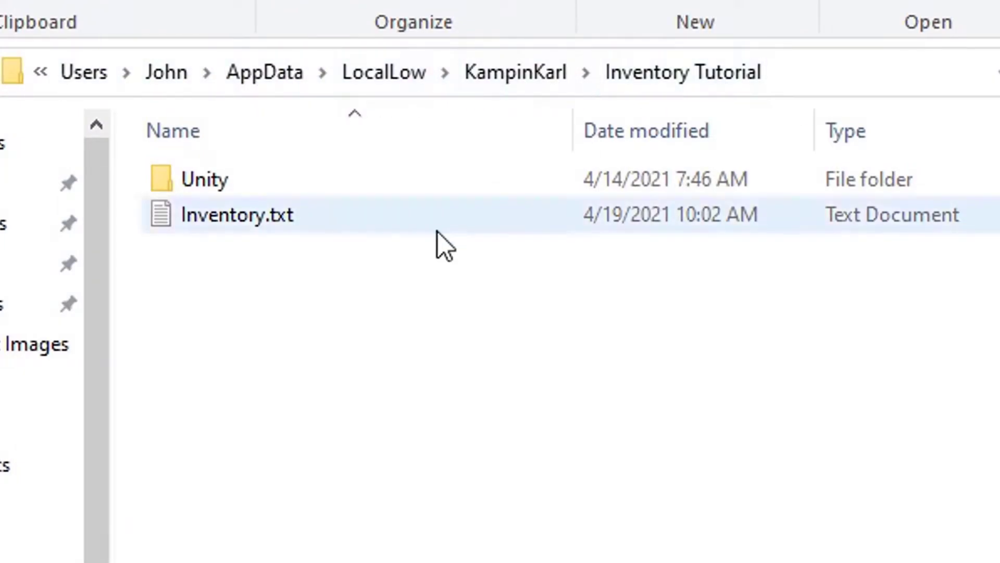
Open Inventory.txt in Notepad to see six hashed item codes with quantities.
double_click(296, 223)
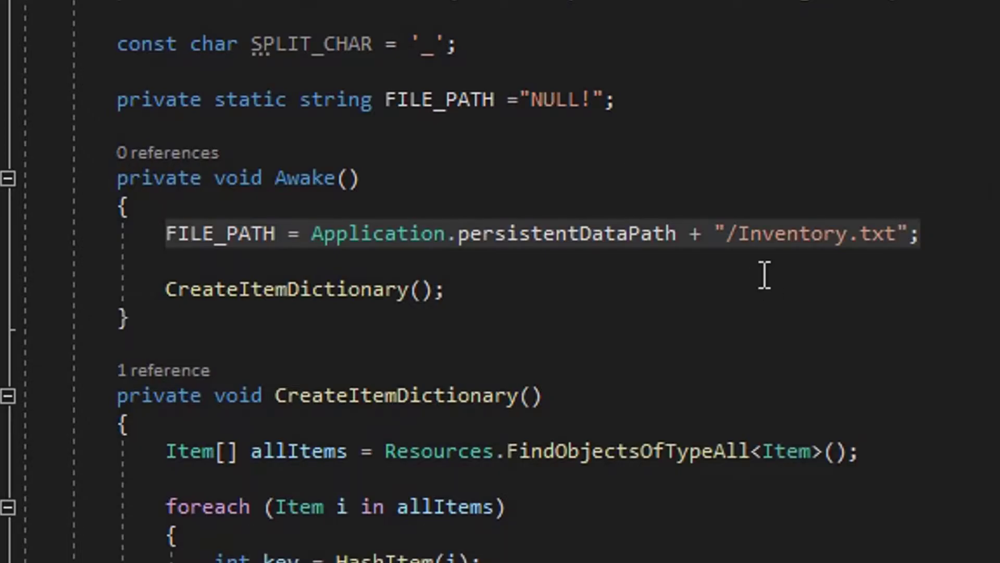
Review SaveInventory, LoadInventory and Update, ending at the HashItem key line in the loop.
left_click(759, 262)
mouse_move(287, 290)
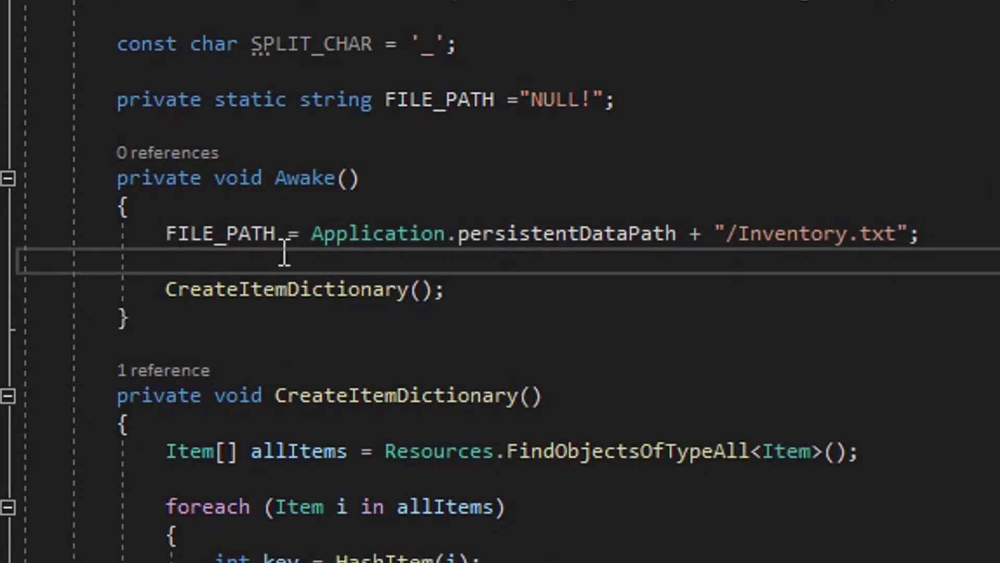
scroll(682, 407, "down", 1)
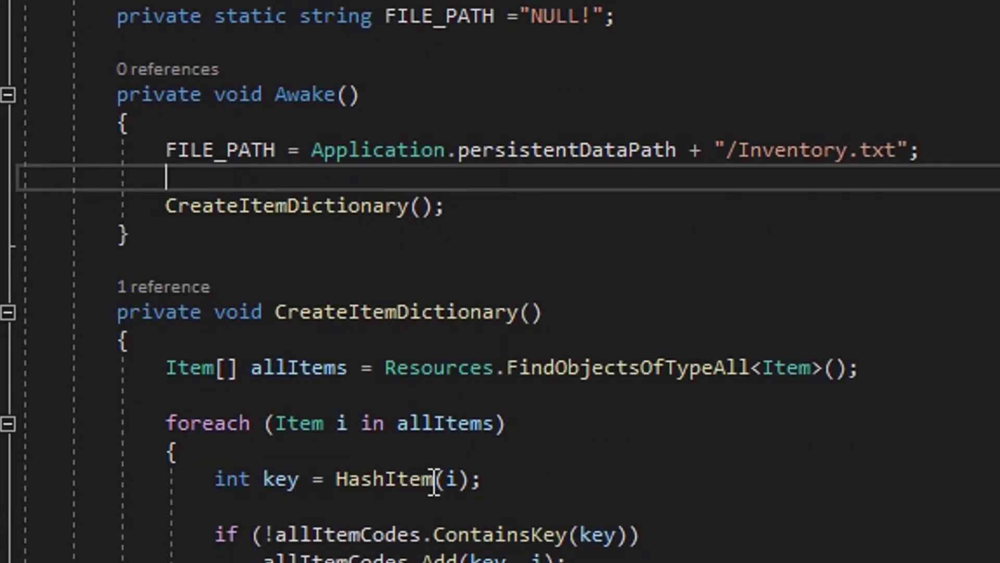
left_click(505, 479)
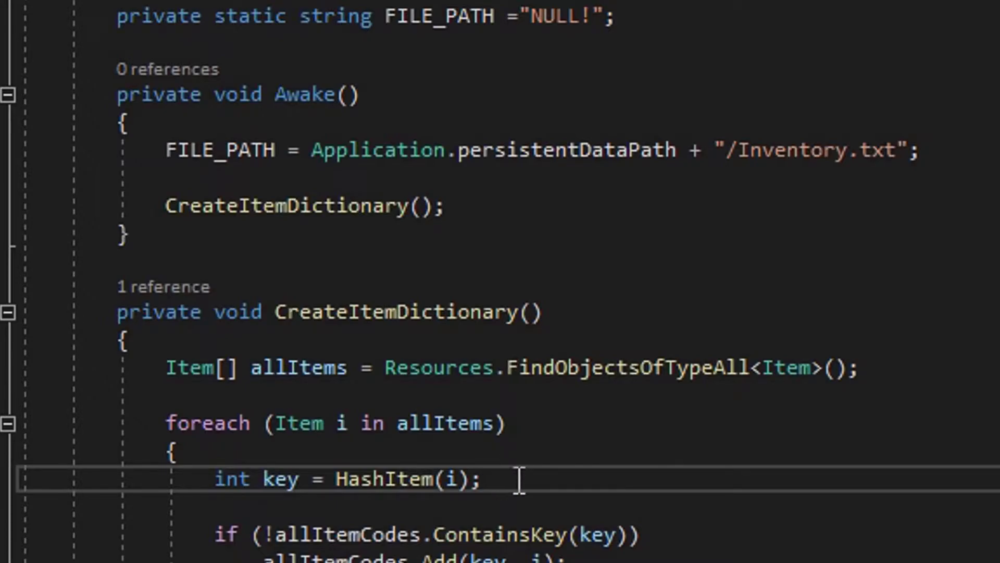
scroll(520, 477, "down", 1)
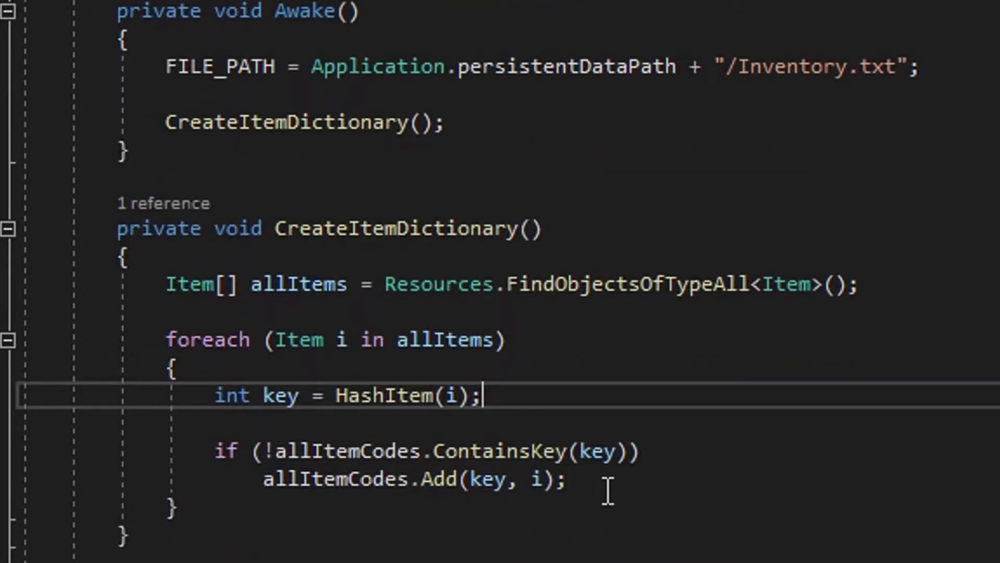
scroll(610, 489, "down", 1)
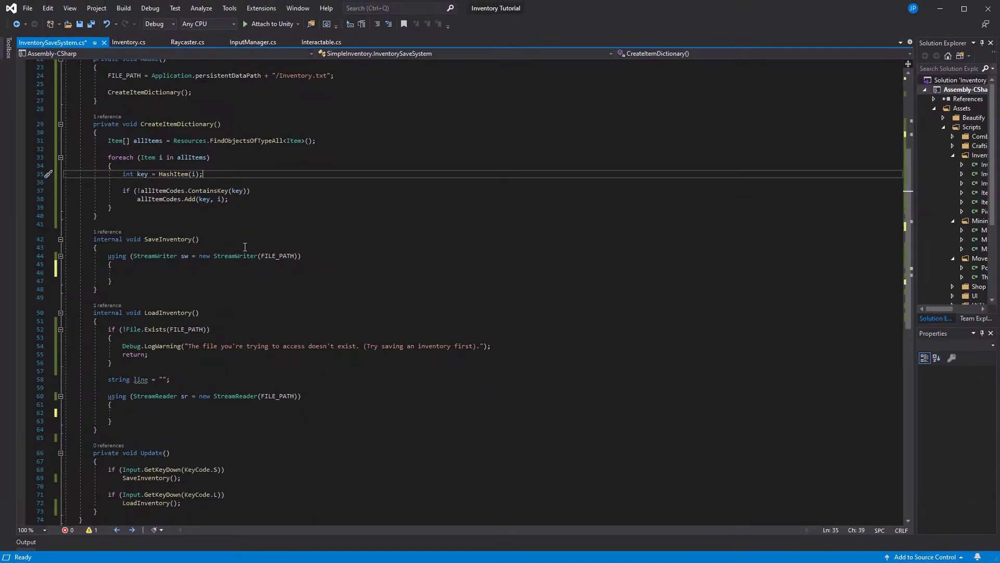
scroll(246, 247, "down", 1)
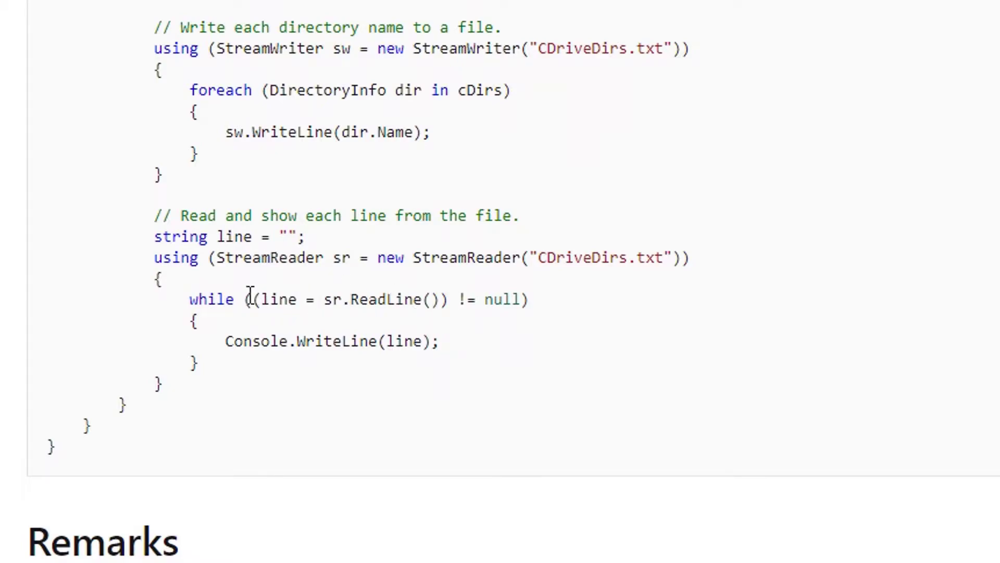
Select (line = sr.ReadLine()) in the example's while loop.
mouse_move(250, 293)
left_mouse_down()
mouse_move(445, 305)
mouse_move(252, 306)
left_mouse_up()
left_click(445, 305)
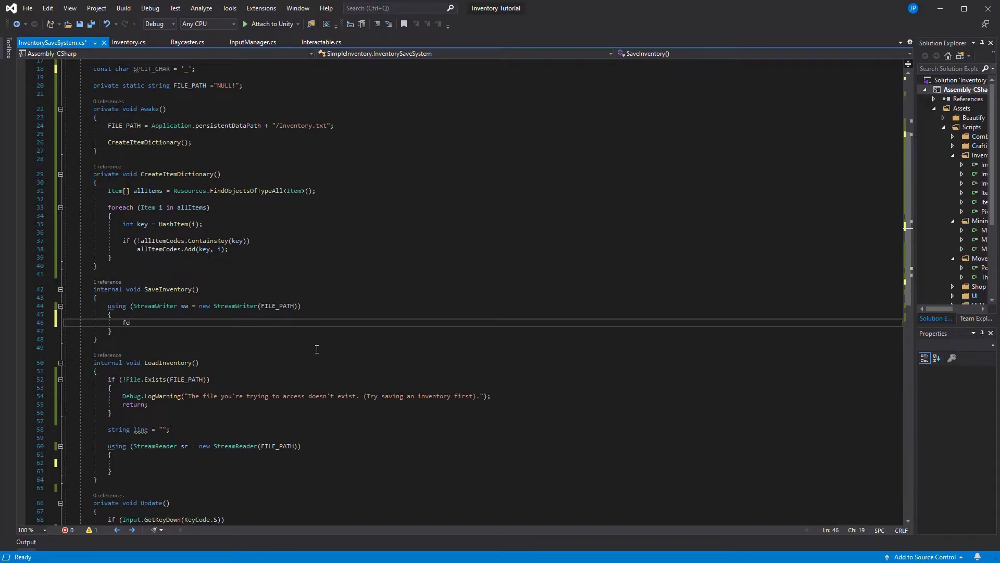
type("reach (")
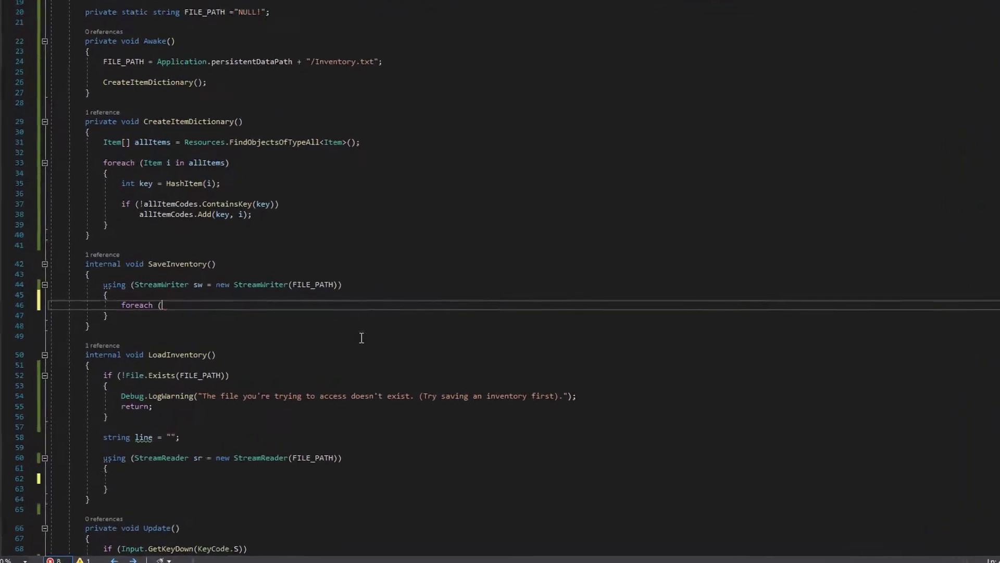
type("ite")
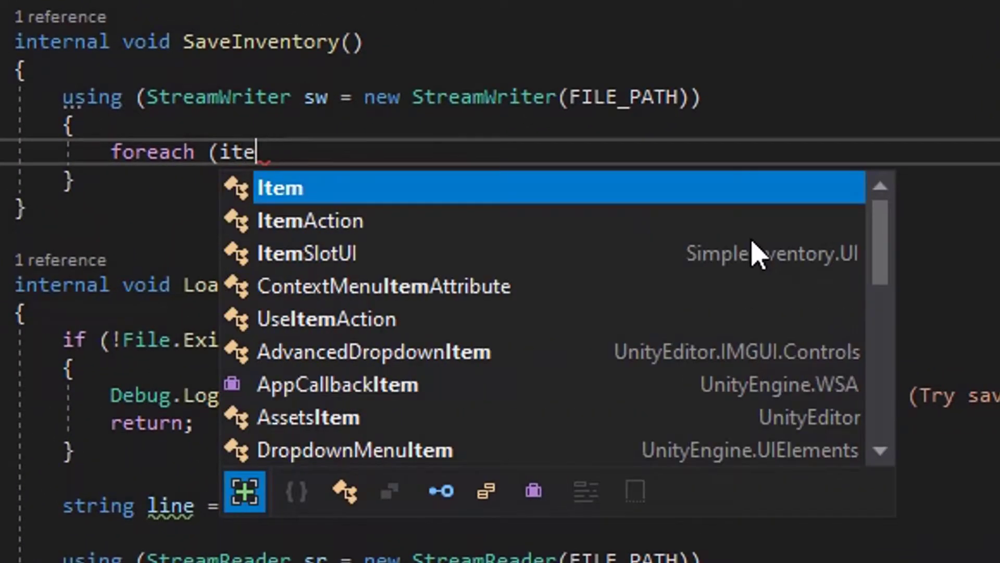
Add a foreach loop over inventoryToSave.GetInventory() KeyValuePairs with an empty body.
key("BackSpace")
key("BackSpace")
key("BackSpace")
type("key")
key("Down")
key("Down")
type("<Item , ")
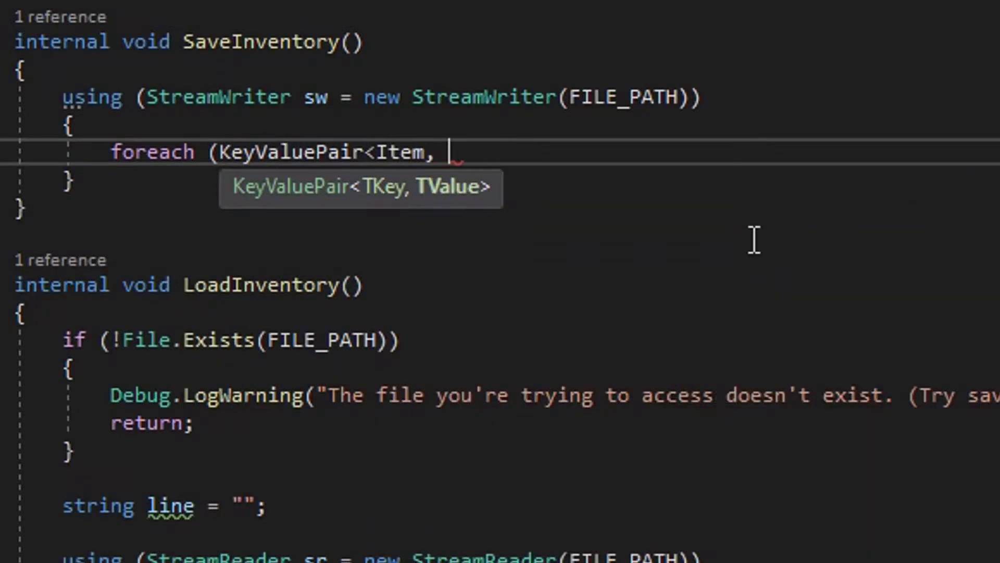
type("it")
key("BackSpace")
type("nt >")
key("BackSpace")
key("BackSpace")
type(".Parse i")
key("BackSpace")
key("BackSpace")
key("BackSpace")
key("BackSpace")
key("BackSpace")
key("BackSpace")
key("BackSpace")
key("BackSpace")
type("> kvp in inven")
key("Tab")
type(".getin")
key("Down")
key("Tab")
type(")")
type(" {")
key("Left")
key("Return")
key("Right")
key("Return")
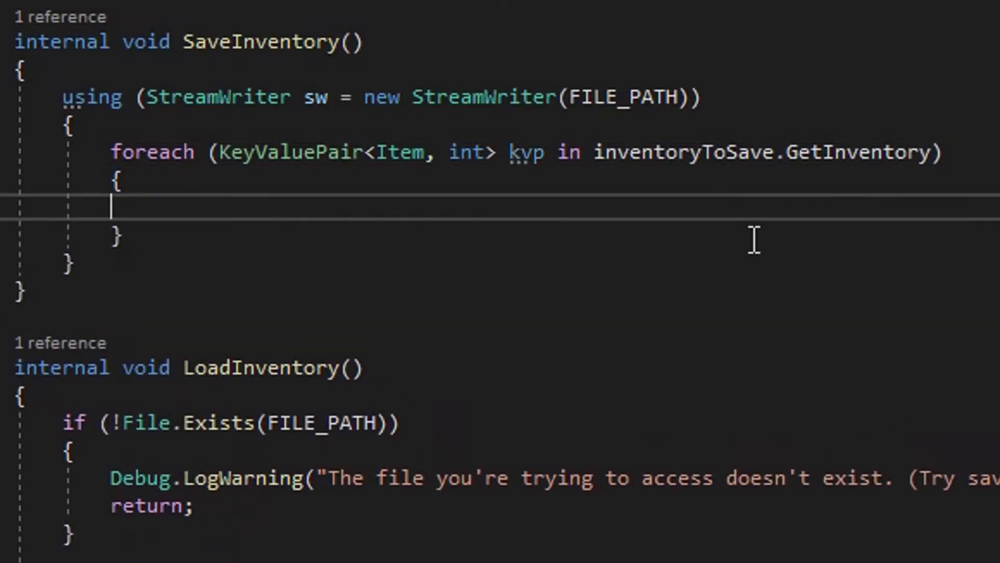
type("k")
Inside the loop, store the pair's Key as Item item and Value as int count.
key("BackSpace")
type("int")
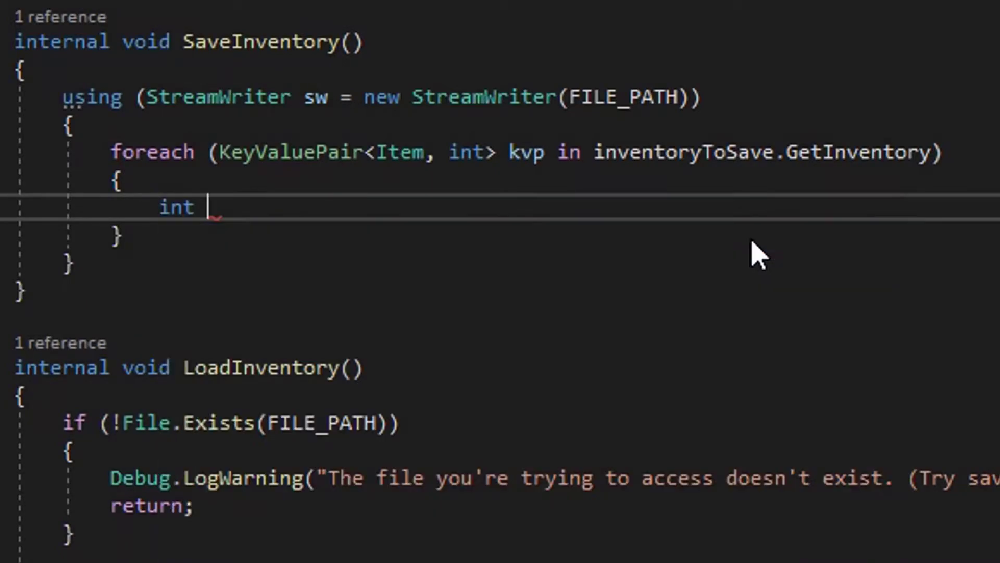
key("BackSpace")
key("BackSpace")
key("BackSpace")
type("tem")
key("BackSpace")
key("BackSpace")
key("BackSpace")
key("BackSpace")
type("Item item = k")
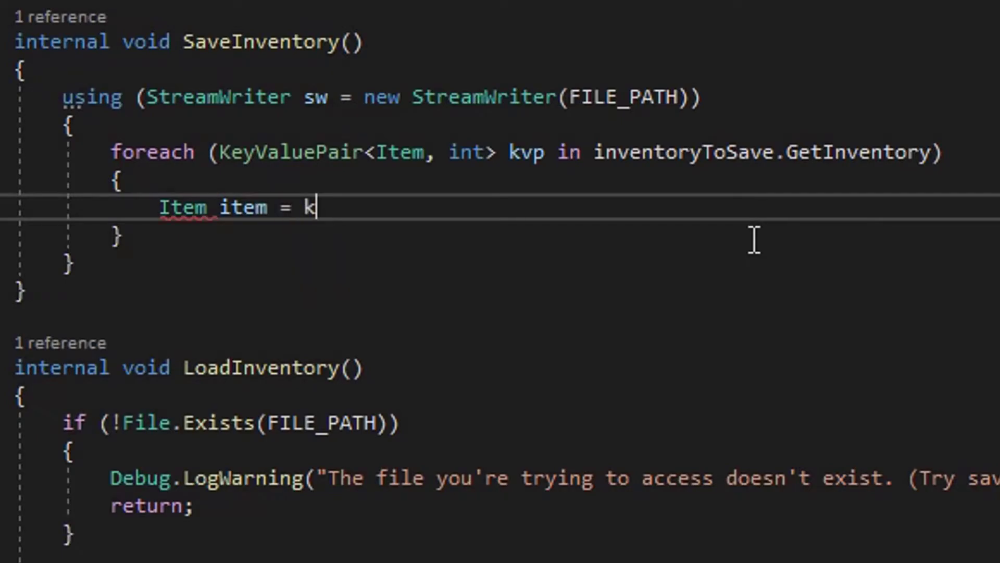
type("p")
key("BackSpace")
type("vp.")
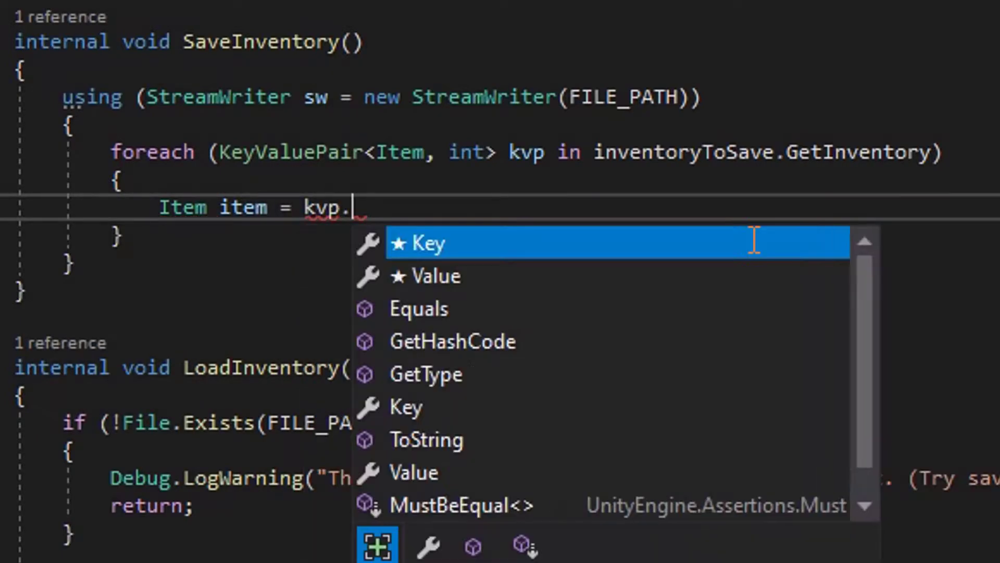
type("k")
key("Tab")
type(";")
key("Return")
type("int count = kvp")
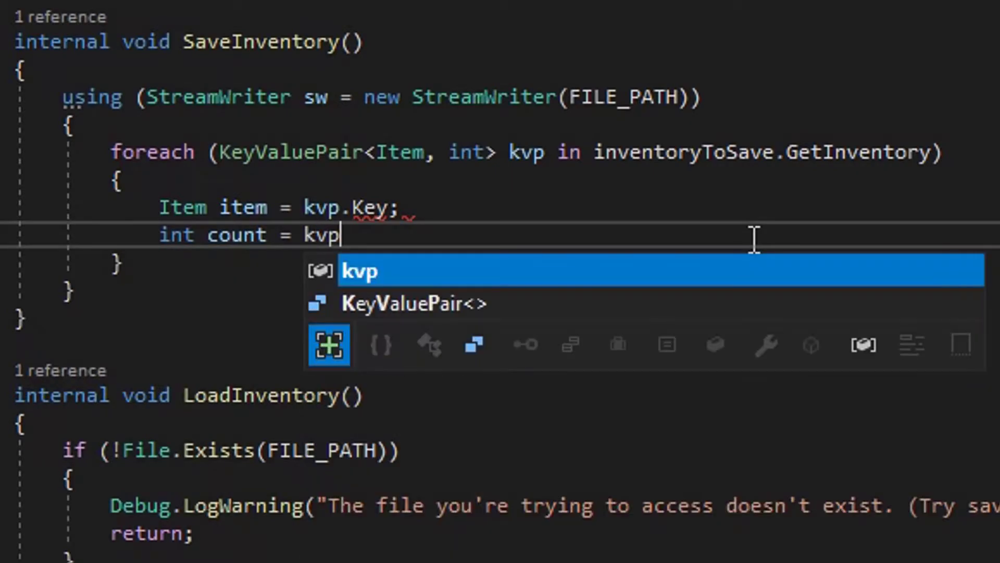
type(".")
key("Tab")
type(";")
key("Return")
key("Return")
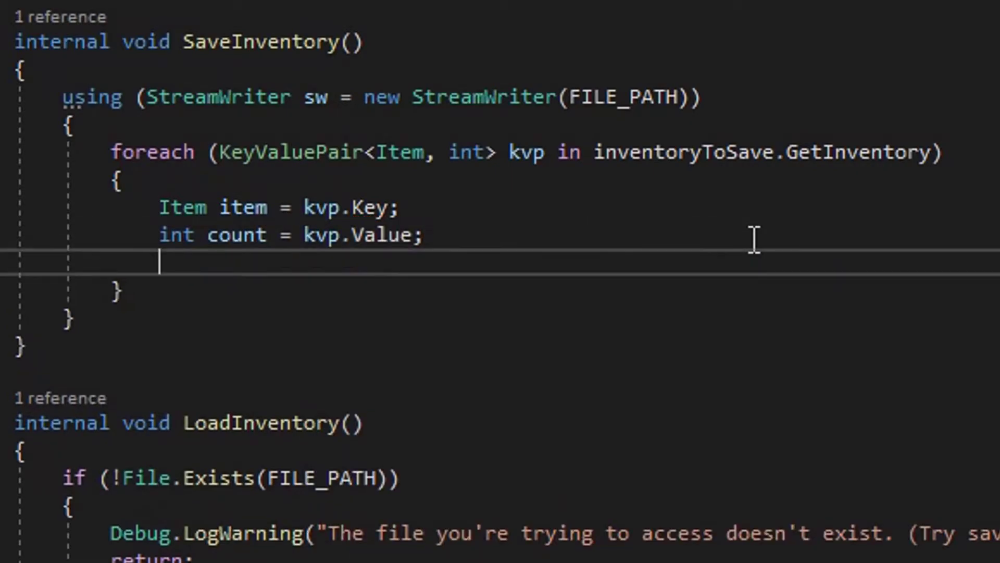
type("string itemID = ")
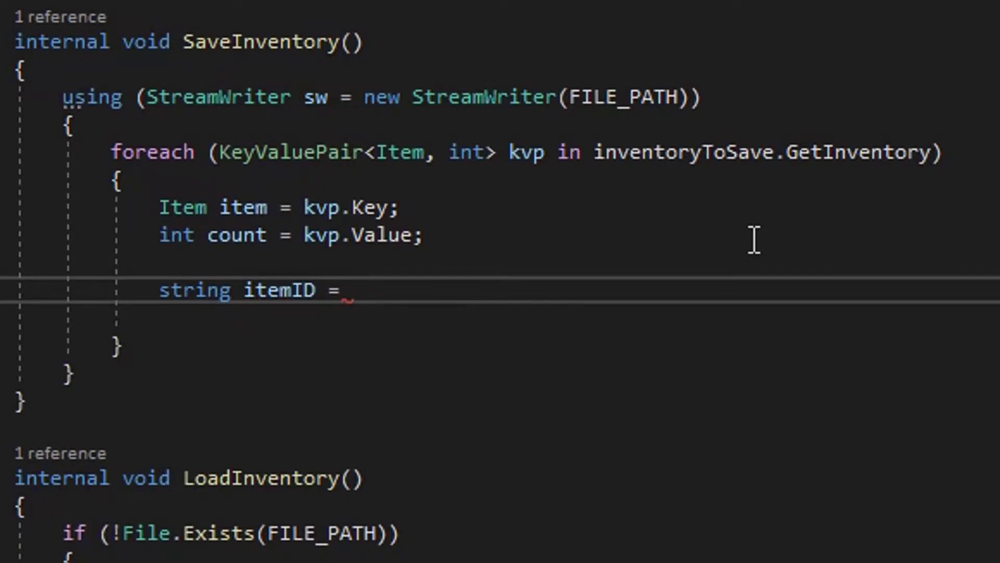
type("hash")
Add string itemID = HashItem(item).ToString() to the loop.
key("Down")
key("Down")
key("Down")
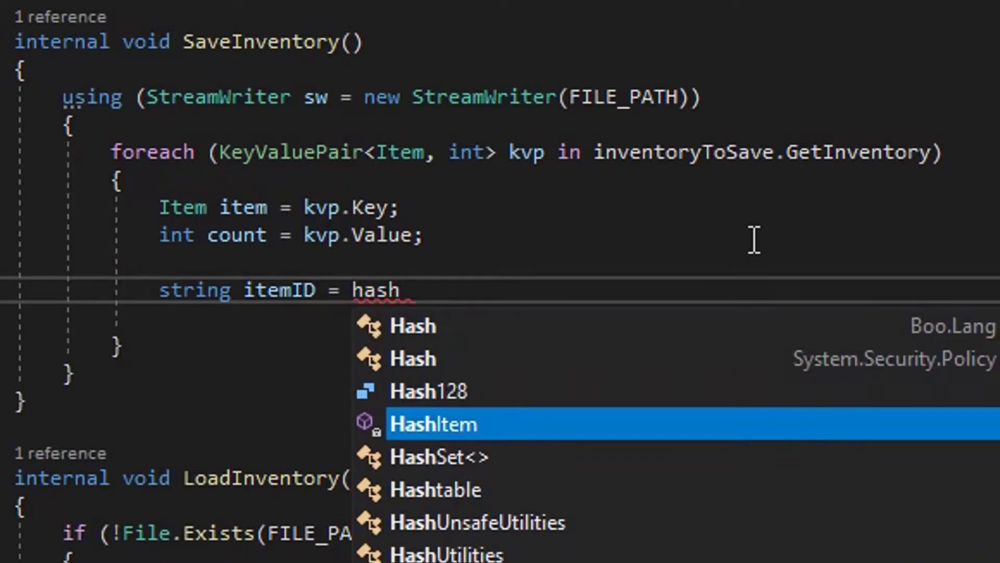
key("Tab")
type("(item).")
key("Tab")
type("();")
key("Return")
key("Return")
key("Up")
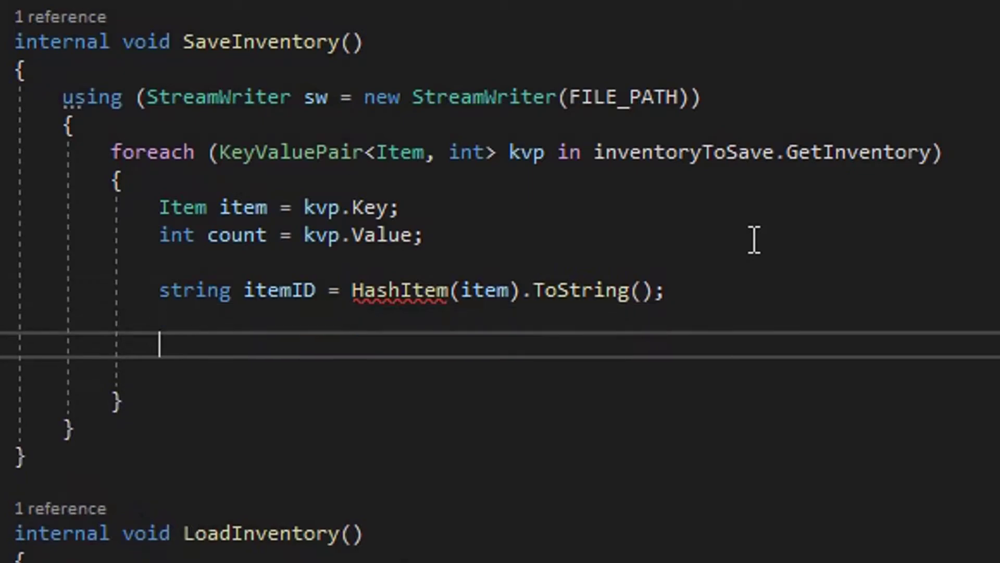
type("sw.")
Add sw.WriteLine(itemID + SPLIT_CHAR + count), removing the stray brace and blank line.
key("BackSpace")
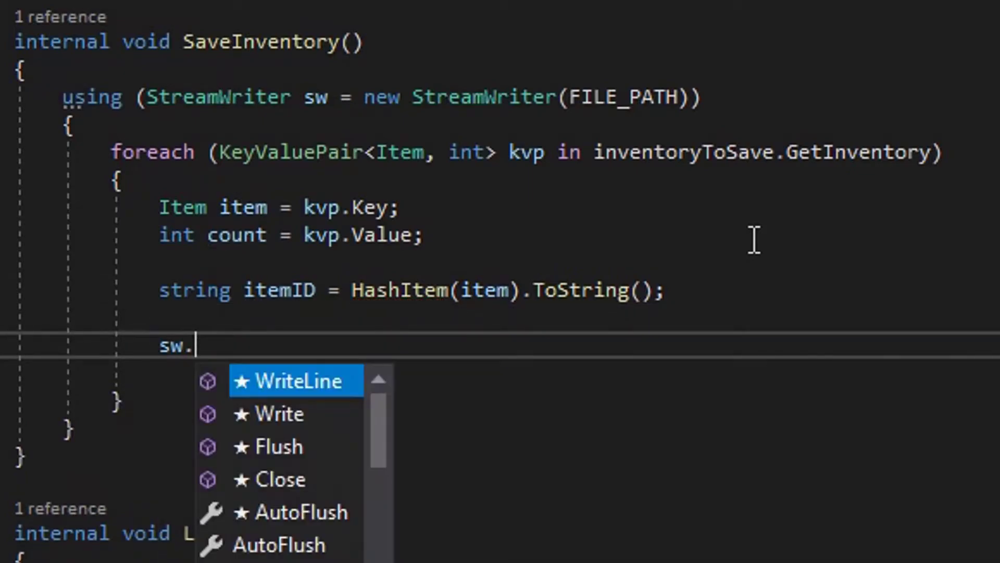
key("Tab")
type("(itemi")
key("Tab")
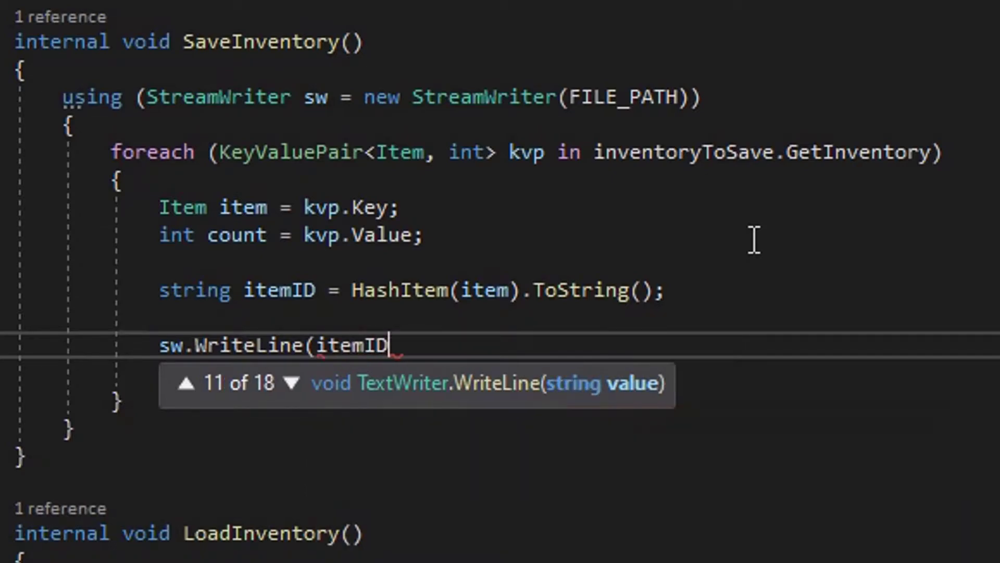
type(" + split")
key("Tab")
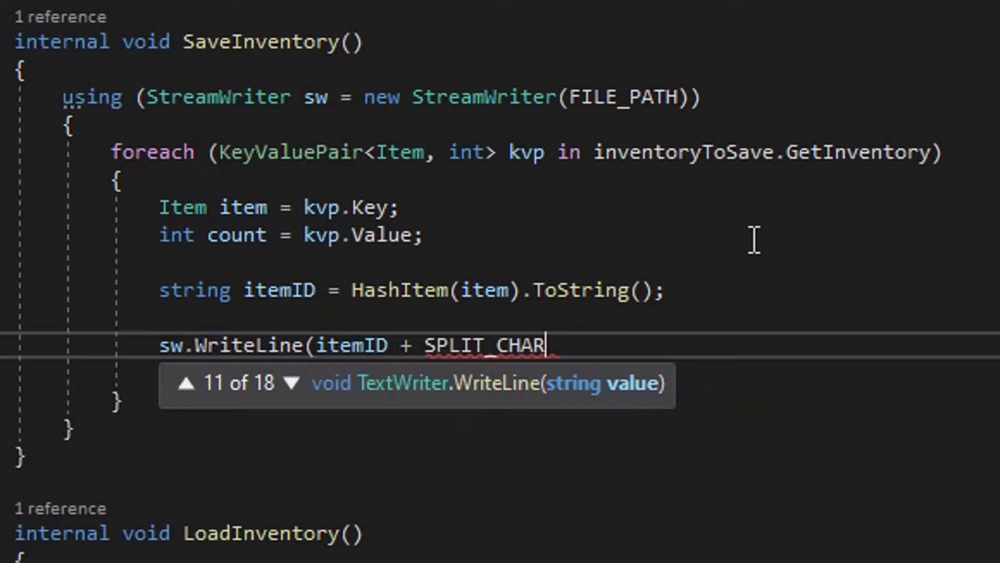
type("}")
key("BackSpace")
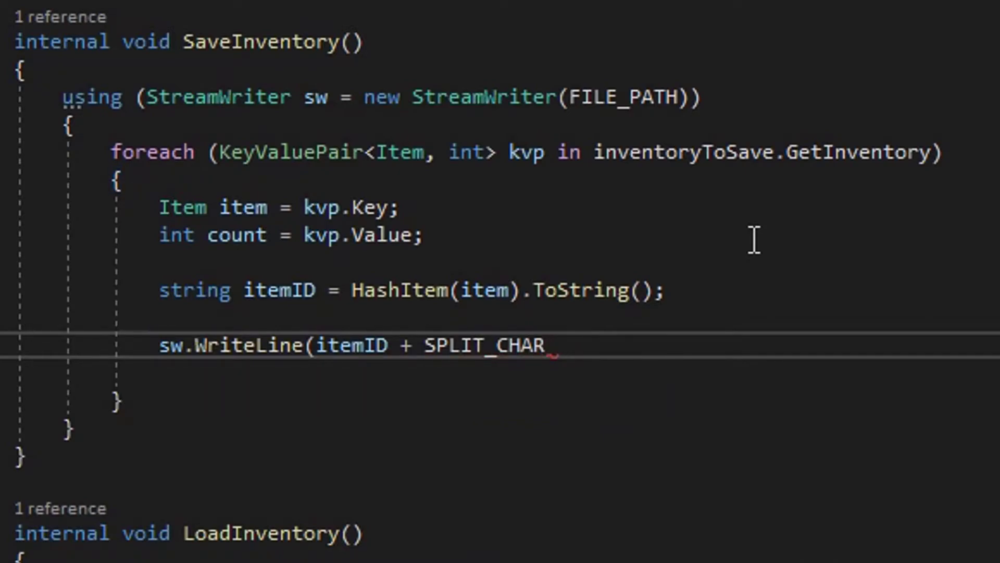
type("+ ")
type("count);")
key("Delete")
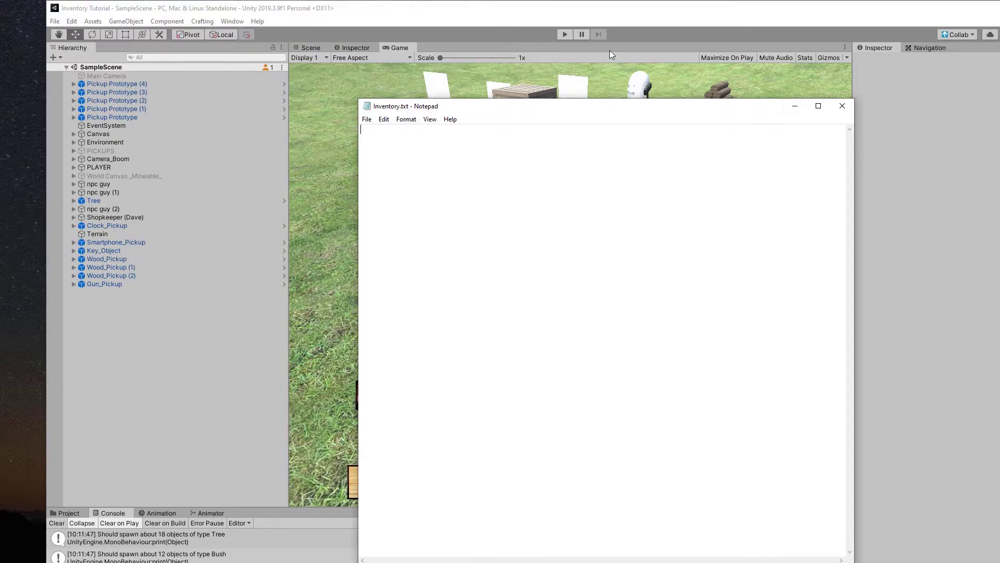
Play the game, pick up gun, key, clock, smartphone and wood, and show the Inventory panel.
left_click(564, 34)
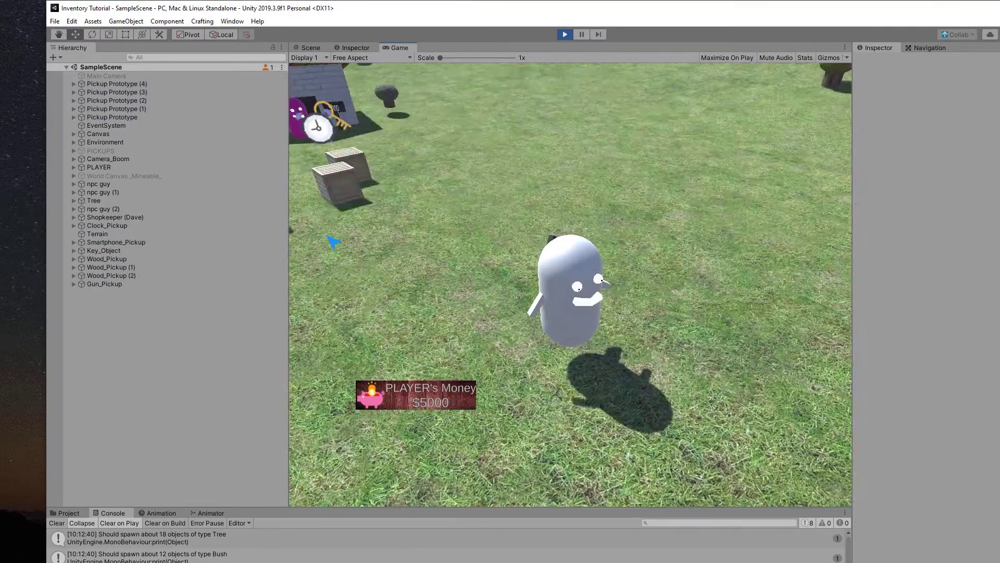
key("w")
key("a")
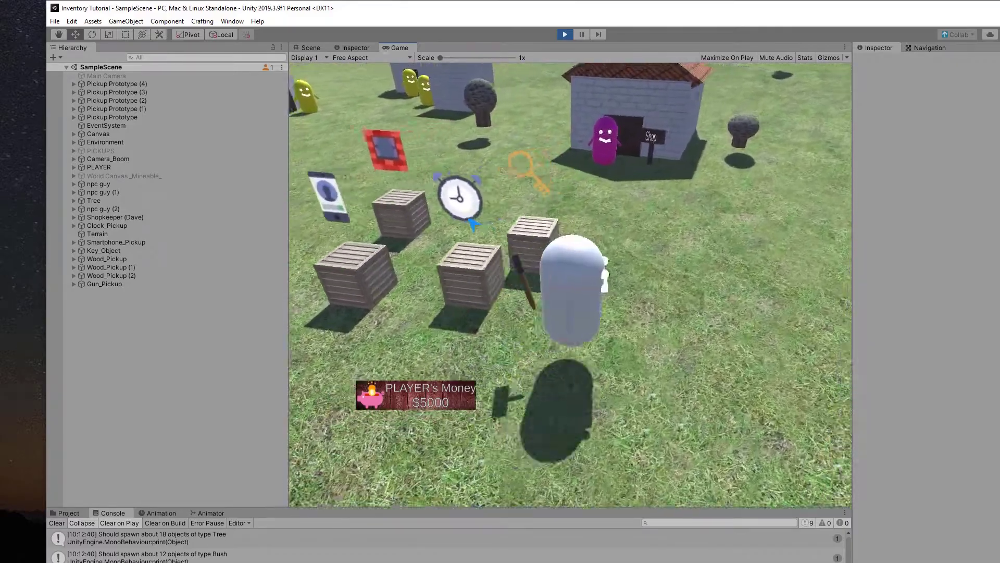
key("w")
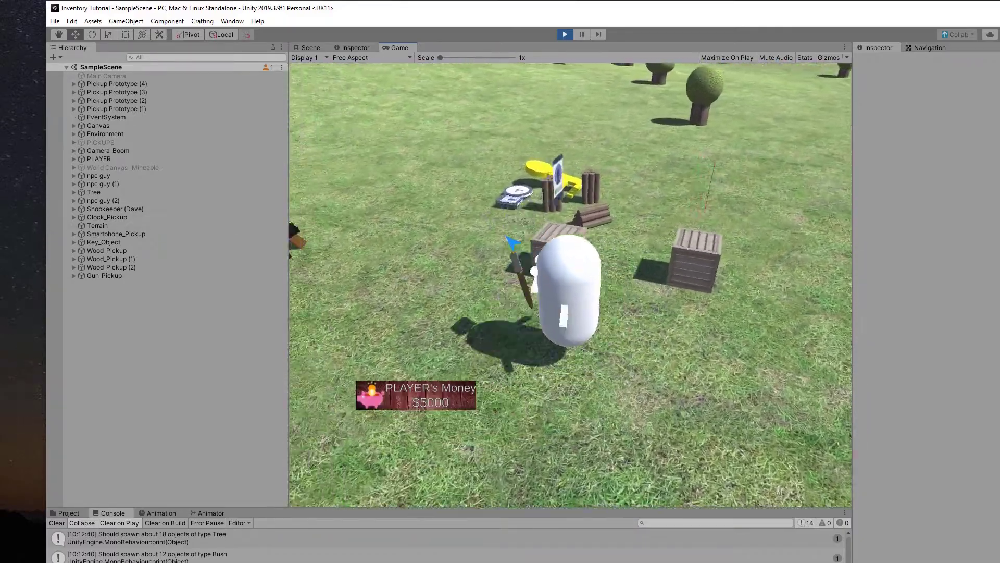
key("w")
key("e")
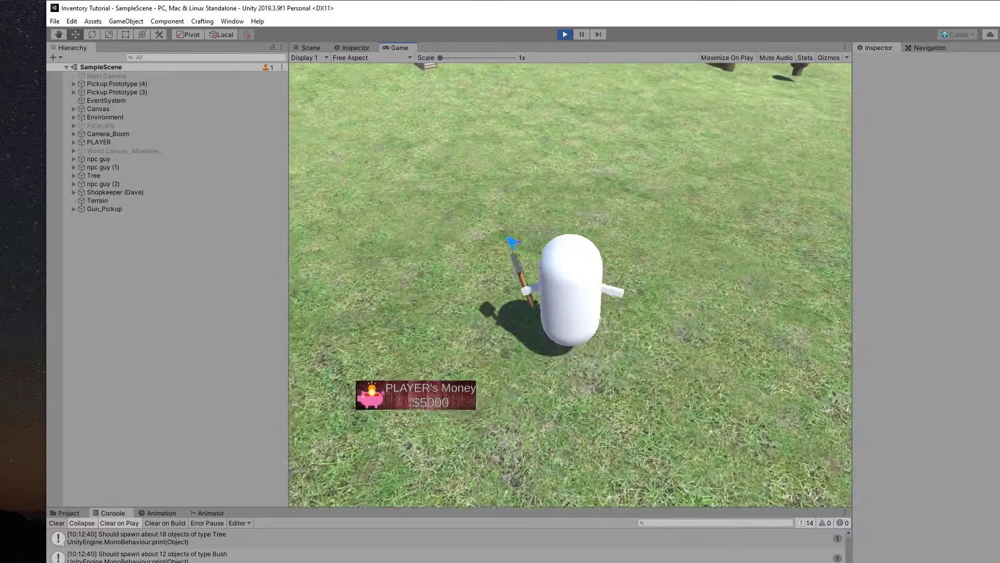
key("Tab")
key("s")
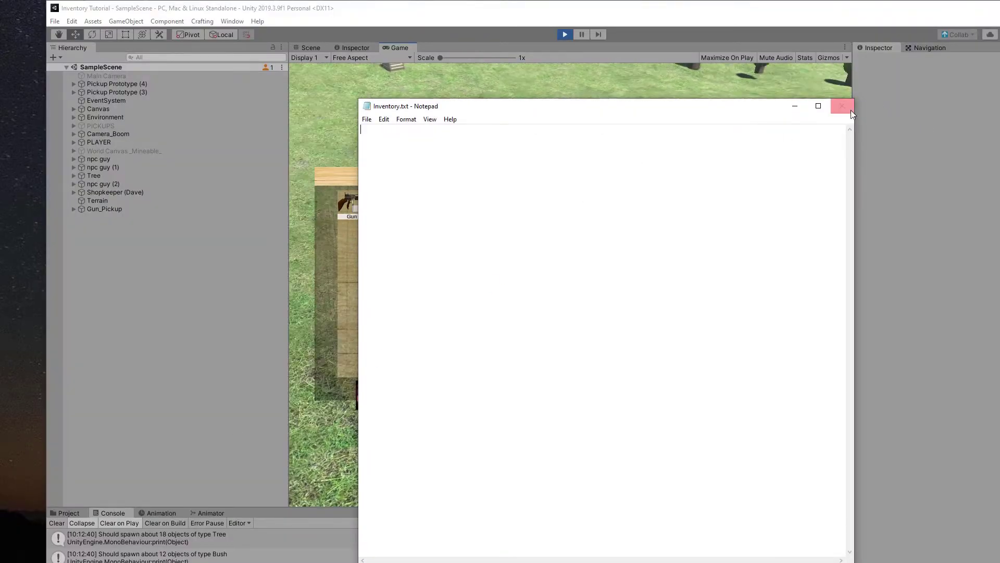
Close the old text file, reopen Inventory.txt, and place it beside the Game view.
left_click(843, 105)
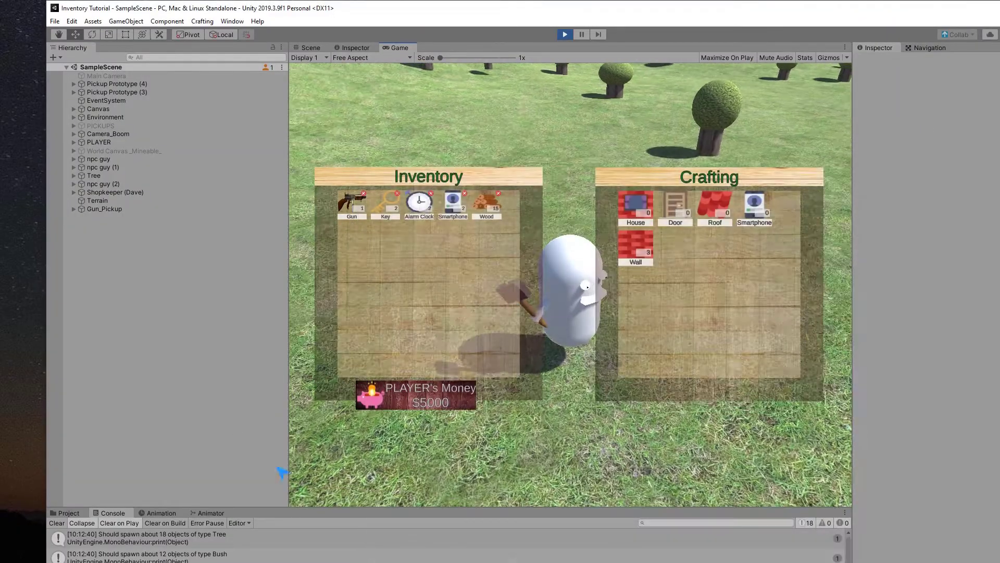
key("alt+Tab")
left_click(67, 234)
double_click(69, 238)
left_click(257, 118)
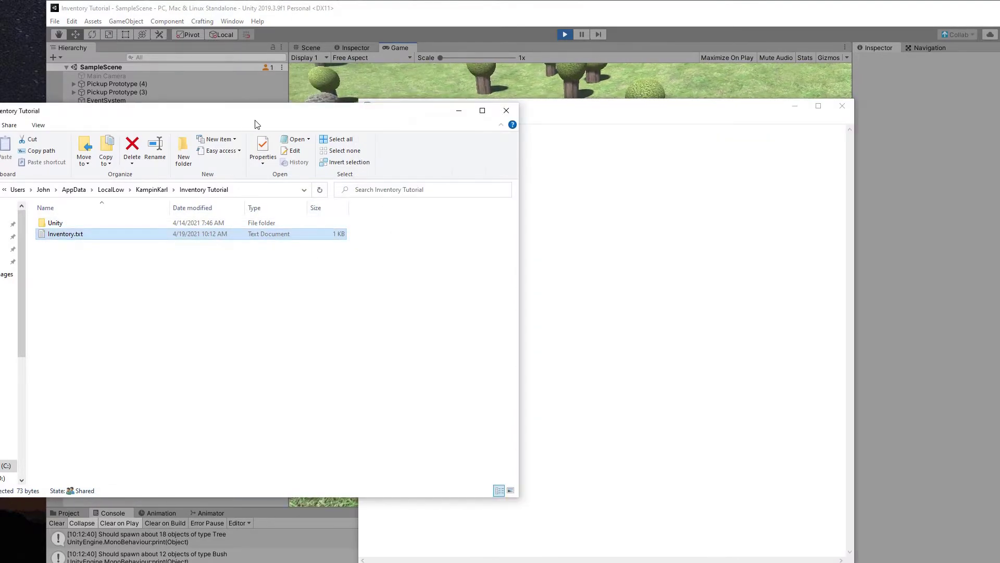
left_click(459, 110)
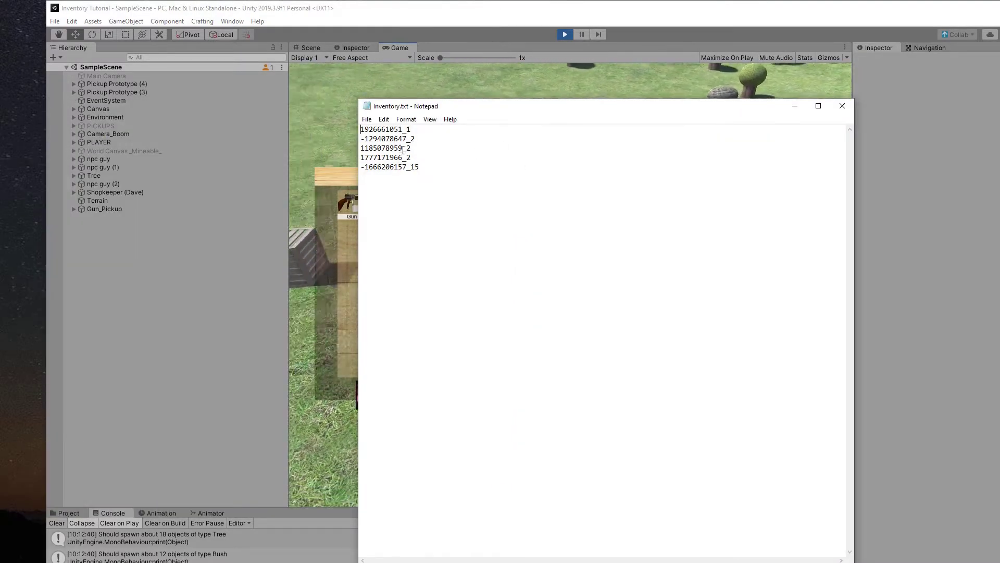
key("Tab")
left_click_drag(531, 107, 734, 113)
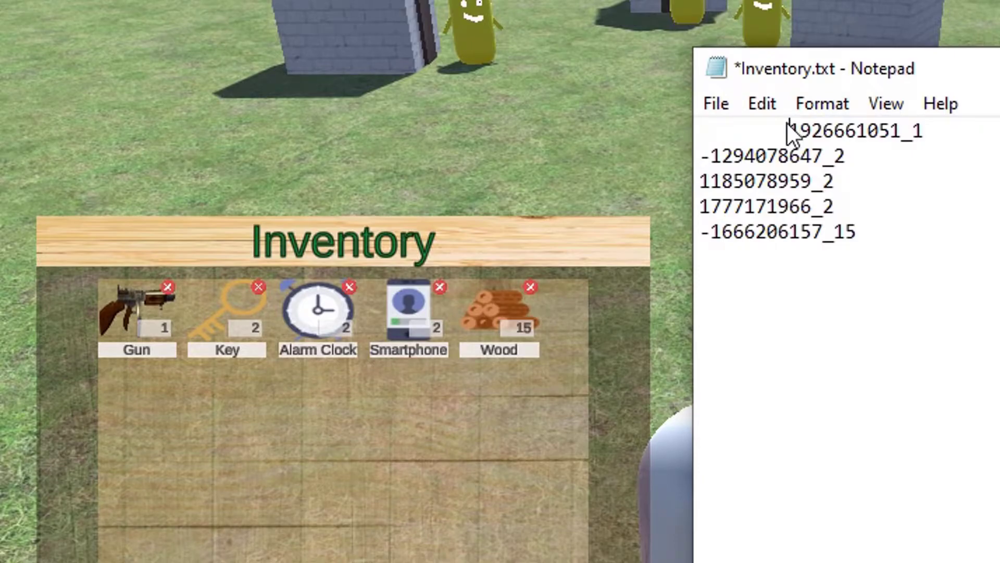
Delete and restore the first saved line, trim its indent, then orbit the game camera.
double_click(828, 131)
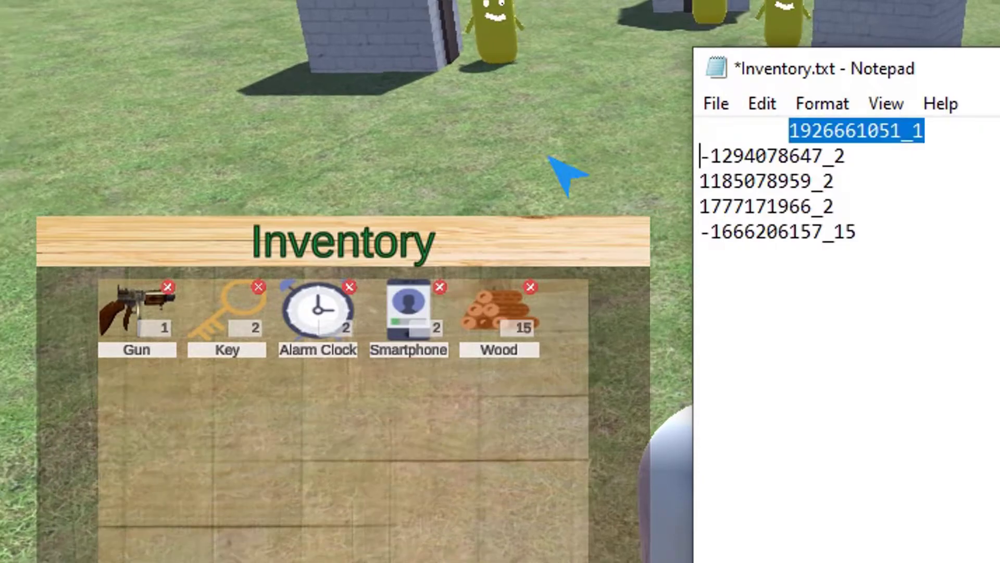
key("Delete")
key("ctrl+z")
left_click(795, 133)
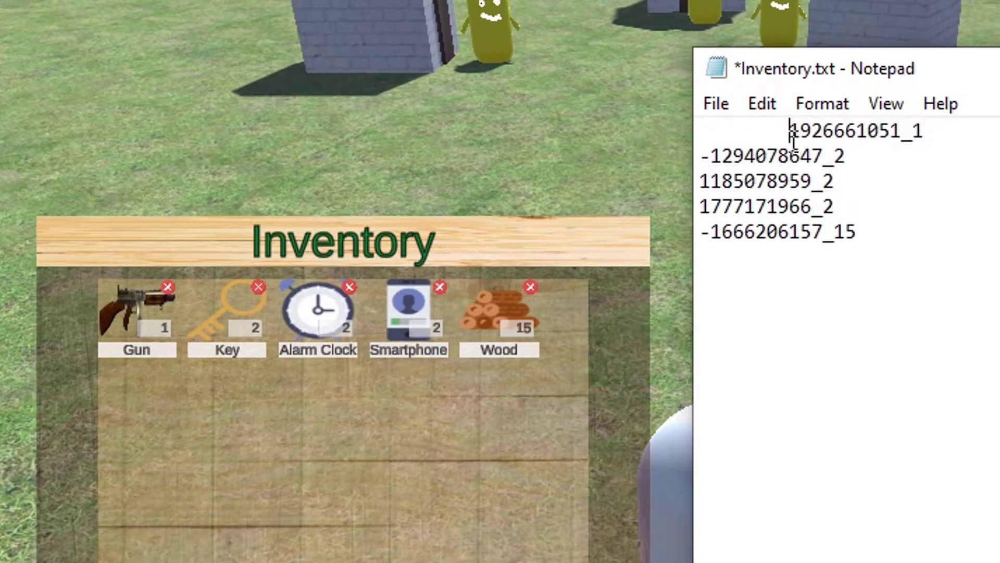
key("BackSpace")
left_click(203, 344)
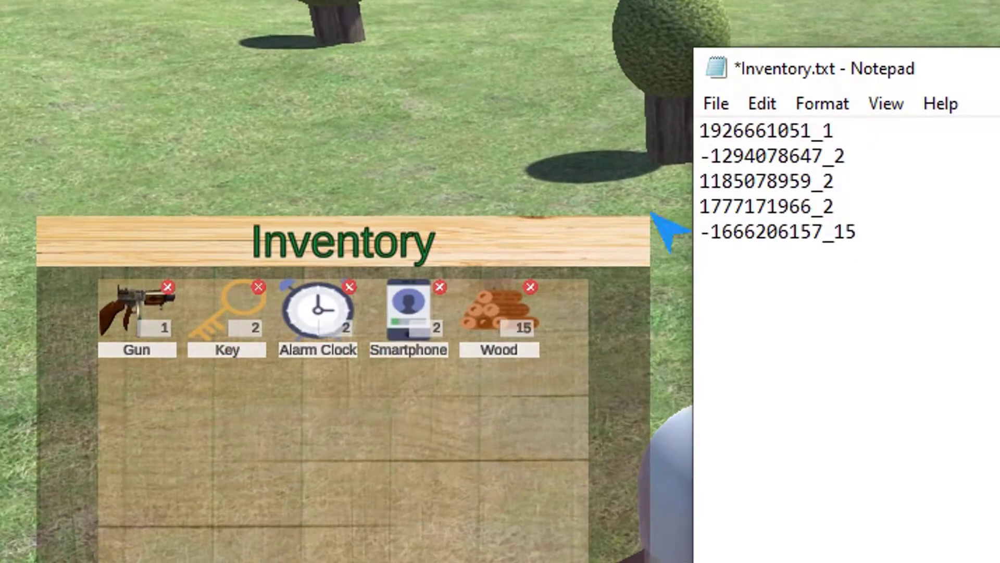
mouse_move(473, 289)
left_mouse_down()
mouse_move(594, 293)
mouse_move(500, 328)
left_mouse_up()
left_click_drag(672, 269, 547, 328)
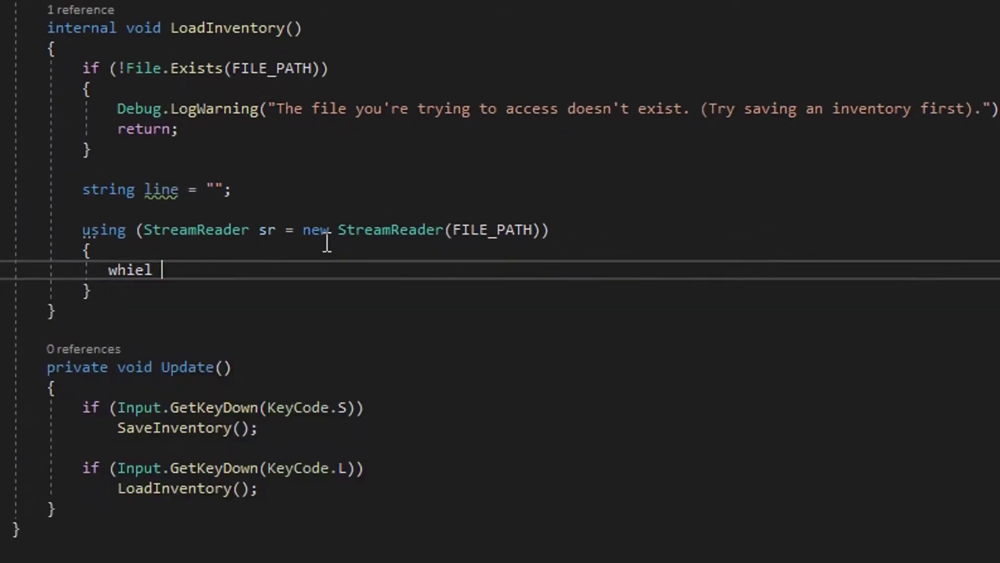
Add a while ((line = sr.ReadLine()) != null) loop and begin an Item item declaration inside.
key("BackSpace")
type("le ((line = ")
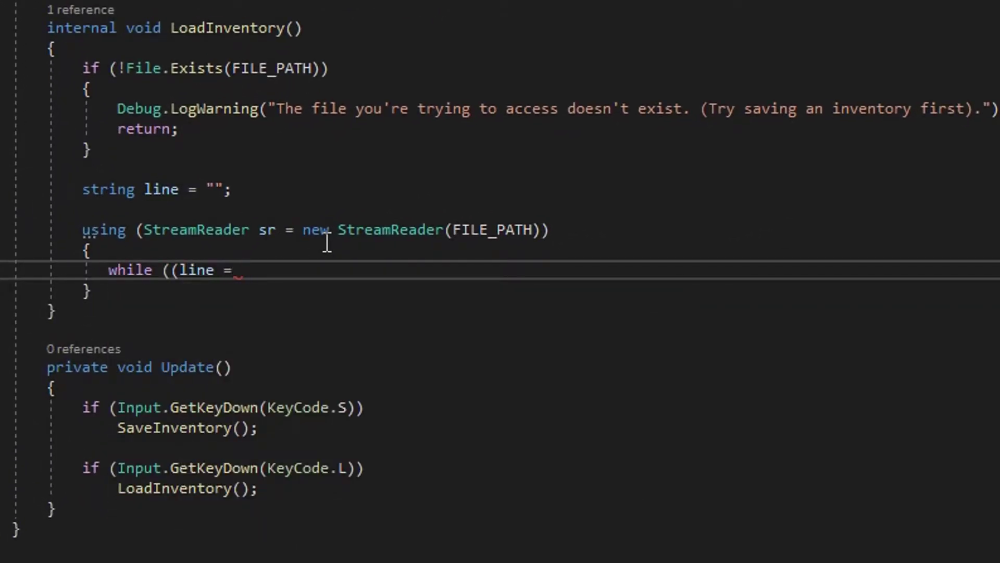
type("sr.r")
key("Tab")
type(") != null) { }")
key("Left")
key("Left")
key("Return")
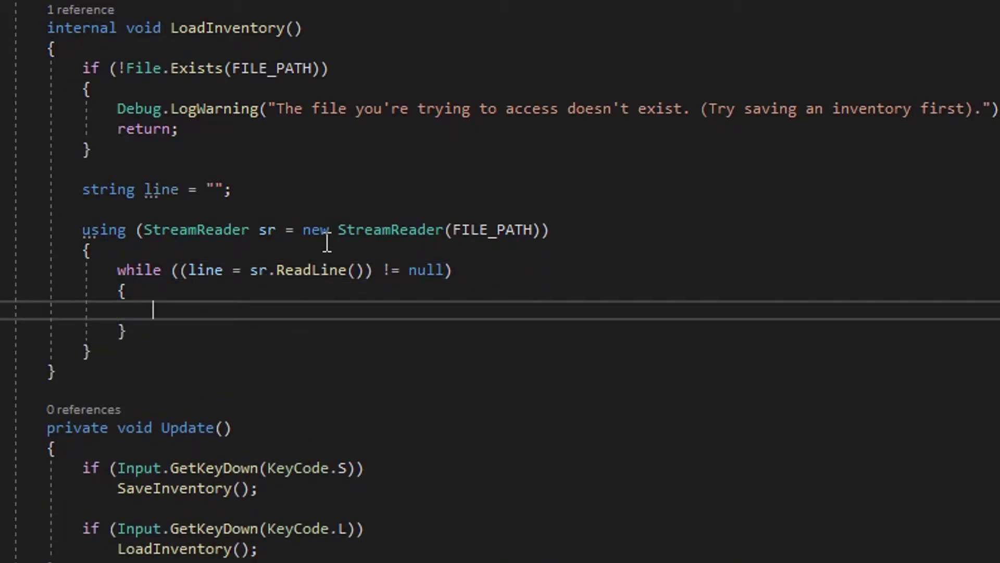
type("item")
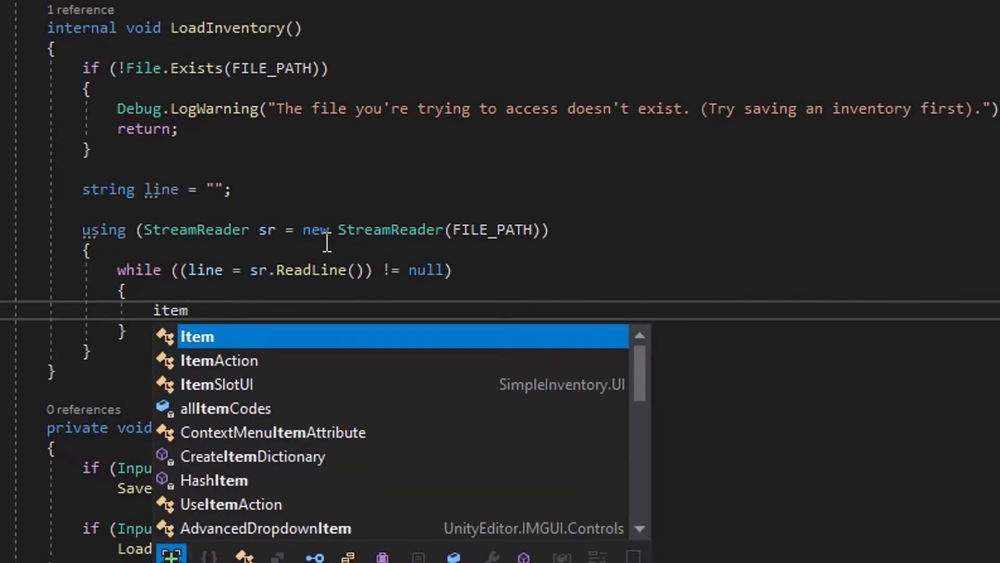
key("Tab")
type("item = ")
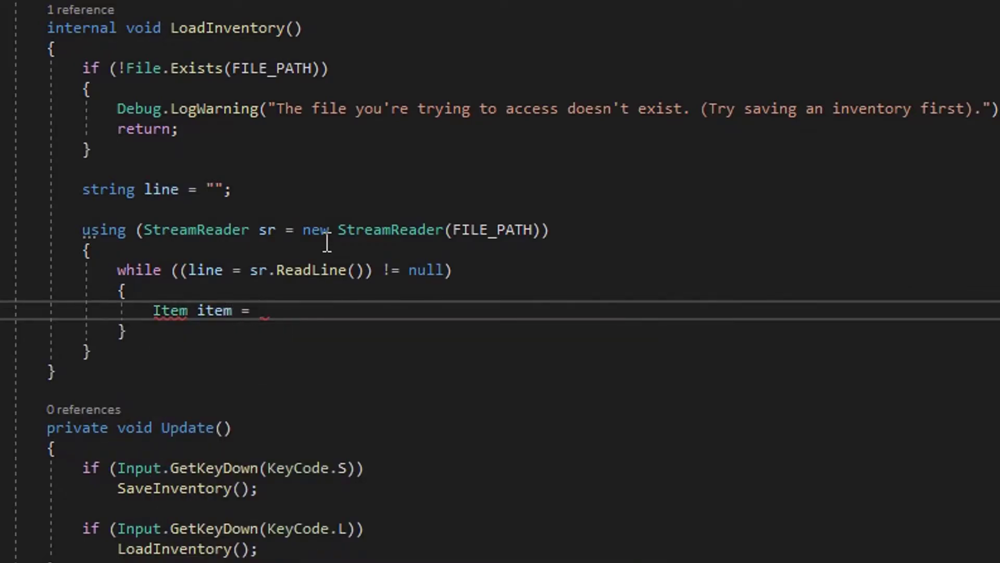
type("all")
Begin Item item = allItemCodes[ and add int key = int.Parse( ) above it.
key("Tab")
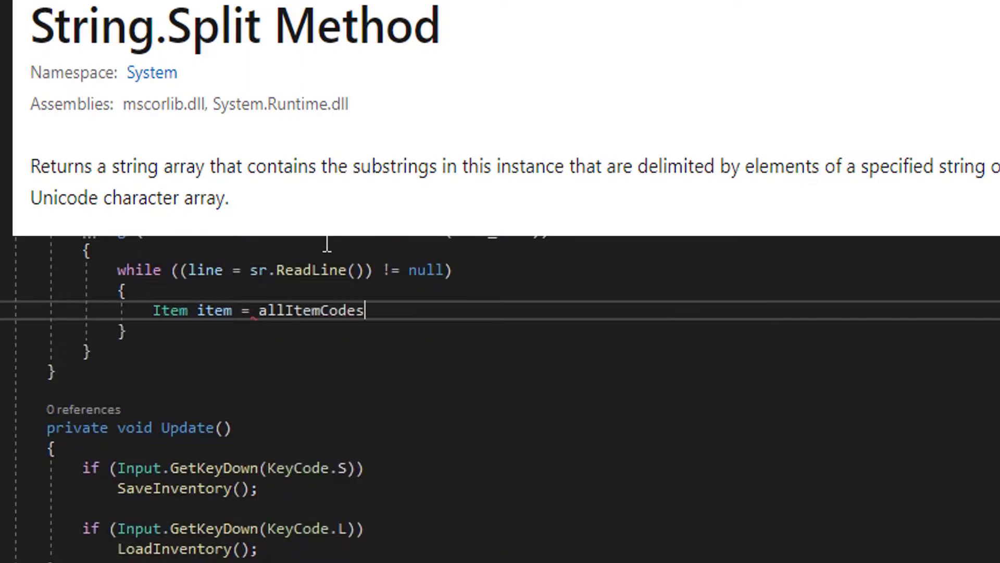
type("[")
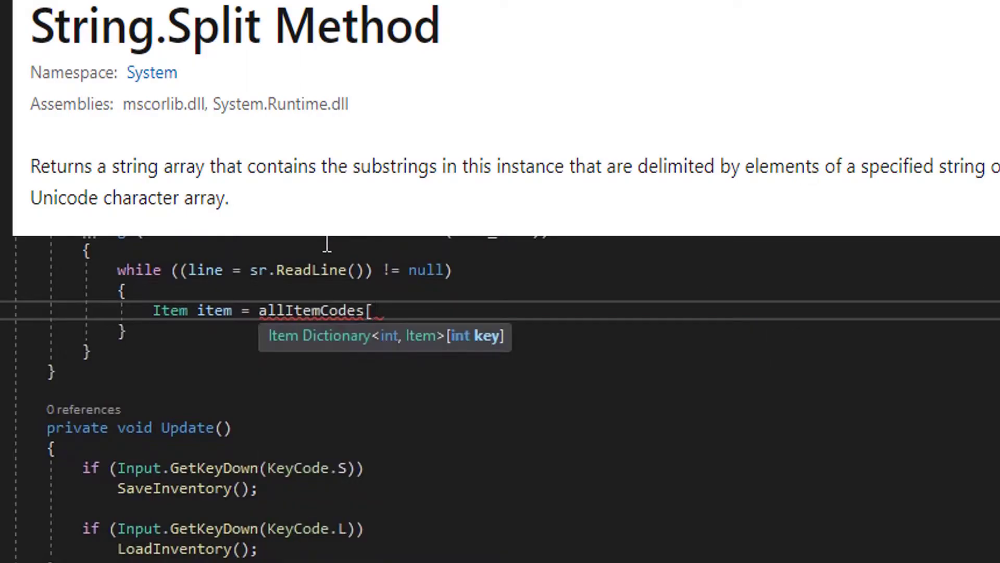
type("int")
key("BackSpace")
key("BackSpace")
key("Home")
key("Return")
key("Up")
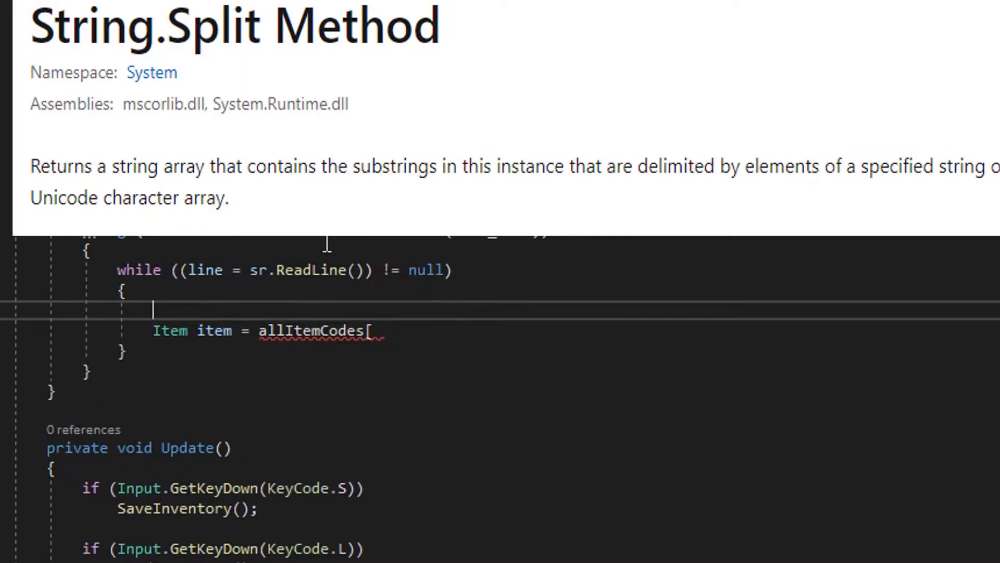
type("ke\t =")
key("ctrl+BackSpace")
type("int key = i")
type("nt")
type(".pa")
key("Tab")
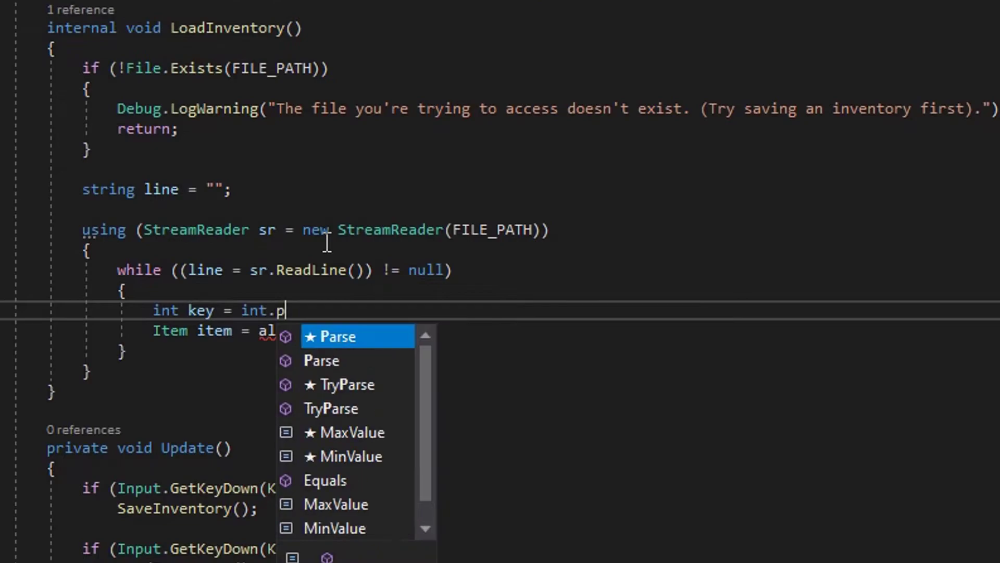
type("();")
key("Left")
type("int.Parse(")
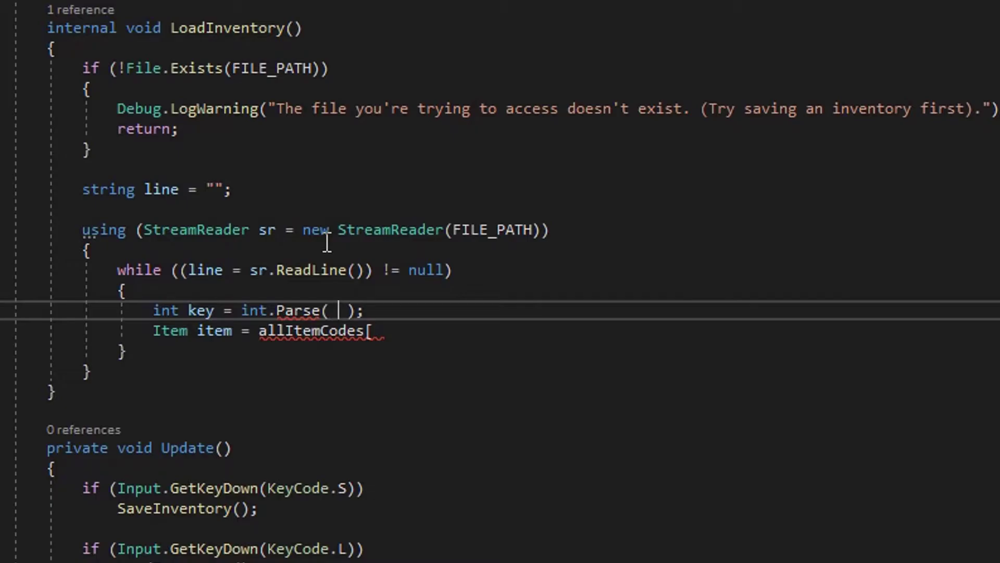
type(" line")
type(".")
type("spl")
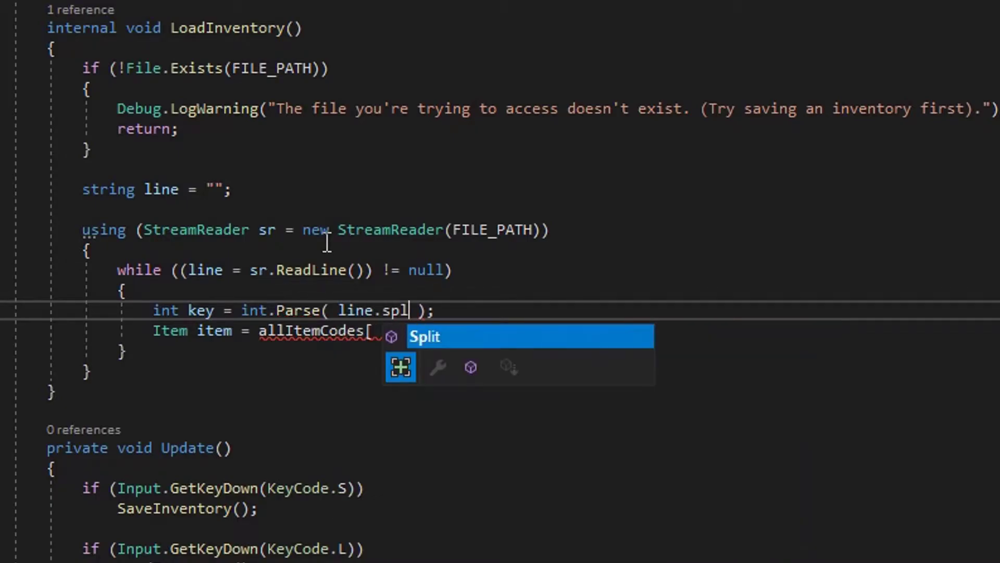
Parse key from line.Split(SPLIT_CHAR)[0] and finish the allItemCodes[key] item lookup.
key("Tab")
type("(split")
key("Tab")
type(")[0]")
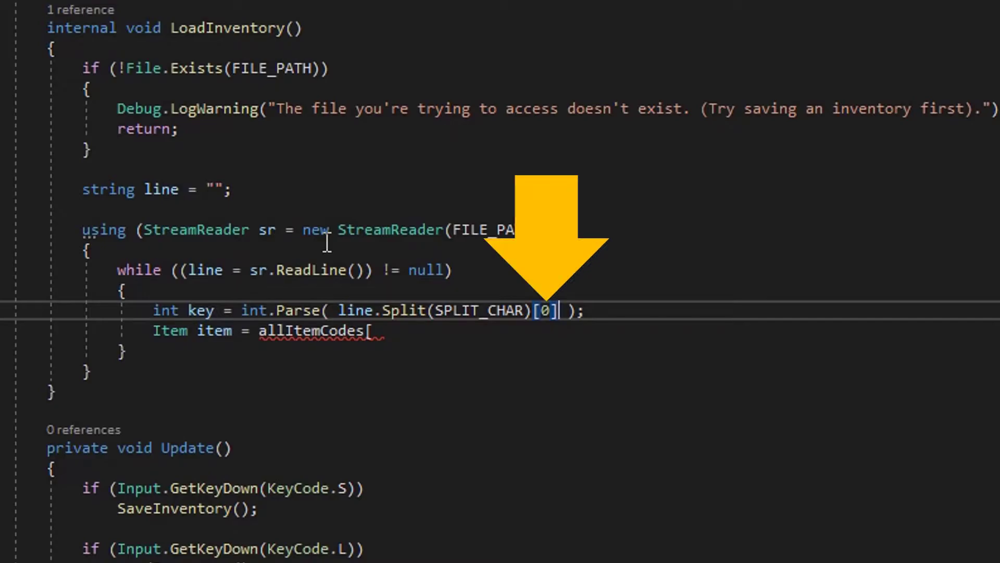
left_click(375, 331)
type("key];")
key("Return")
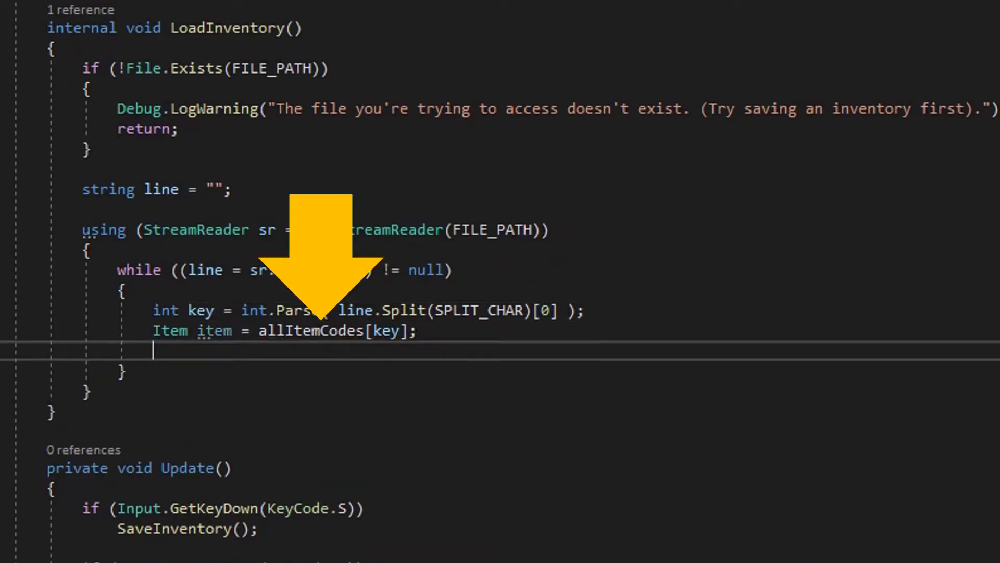
type("int count = i")
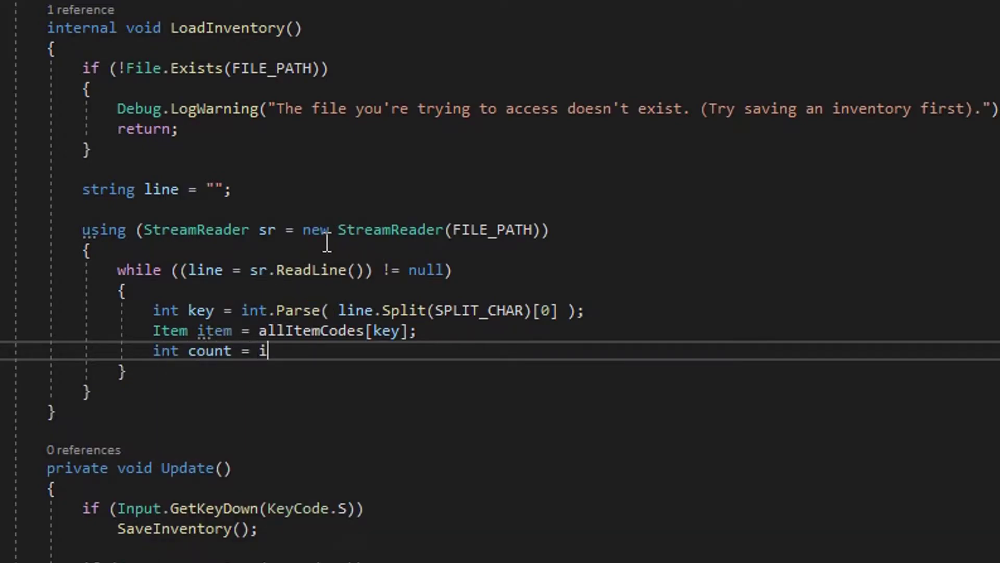
type("nt.par")
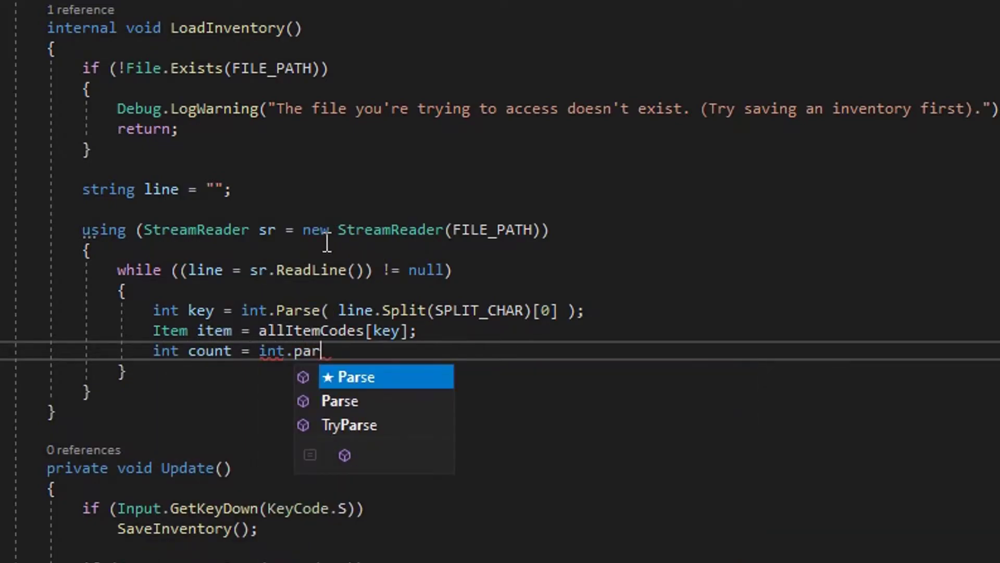
Add int count = int.Parse(line.Split(SPLIT_CHAR)[1]); below the item lookup.
key("Tab")
type("(")
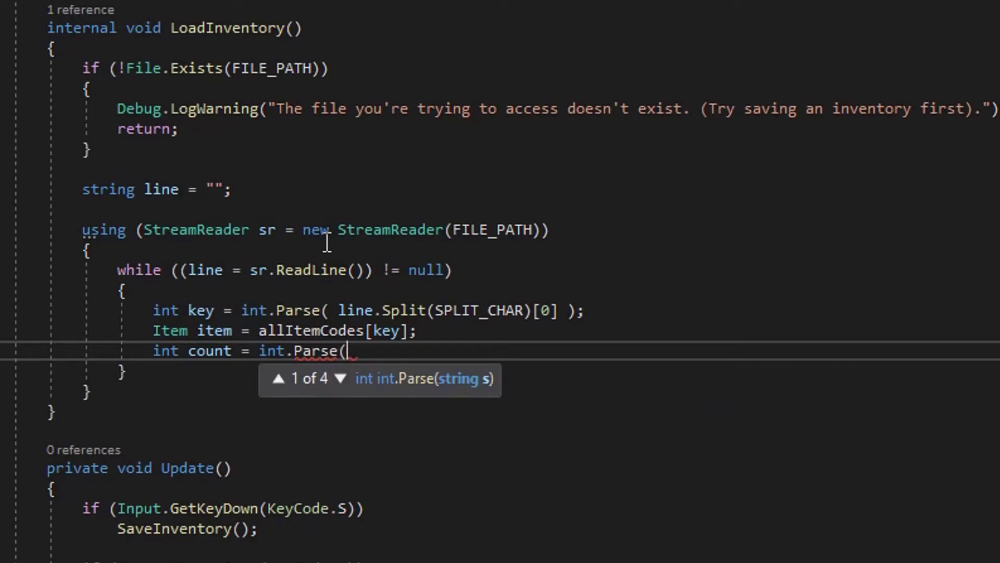
key("Down")
key("Down")
left_click_drag(664, 238, 657, 274)
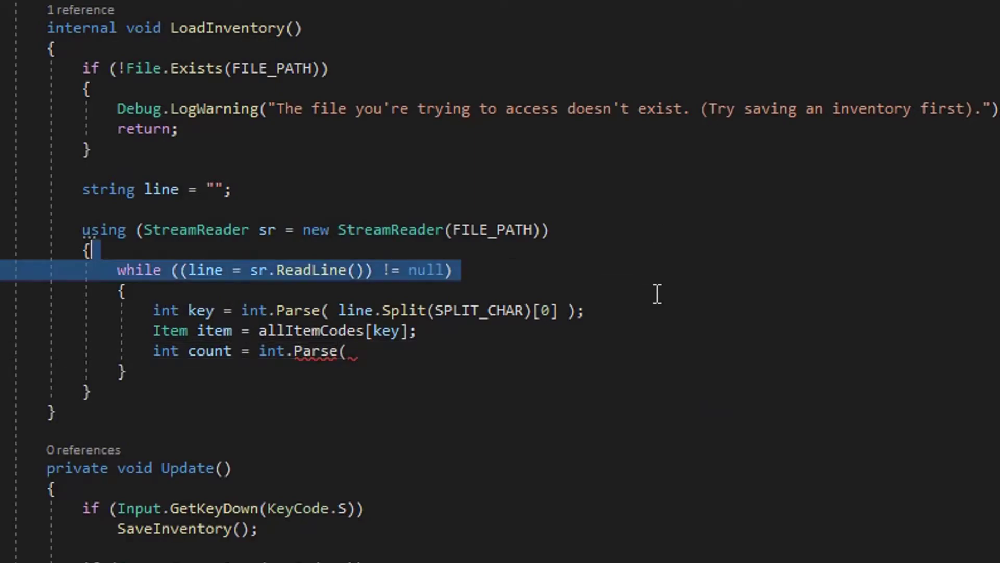
left_click(218, 293)
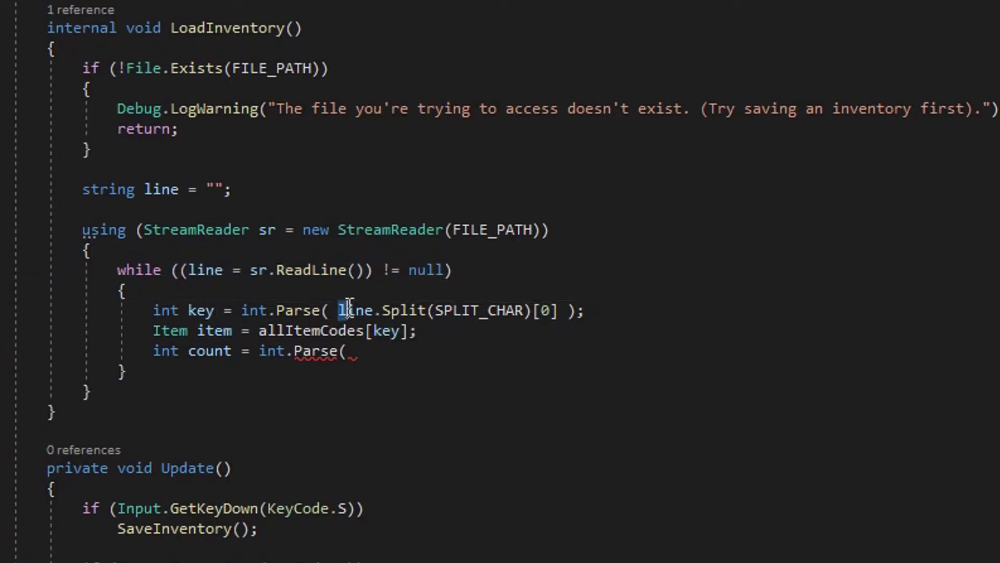
left_click_drag(338, 310, 560, 310)
key("ctrl+c")
left_click(488, 363)
key("ctrl+v")
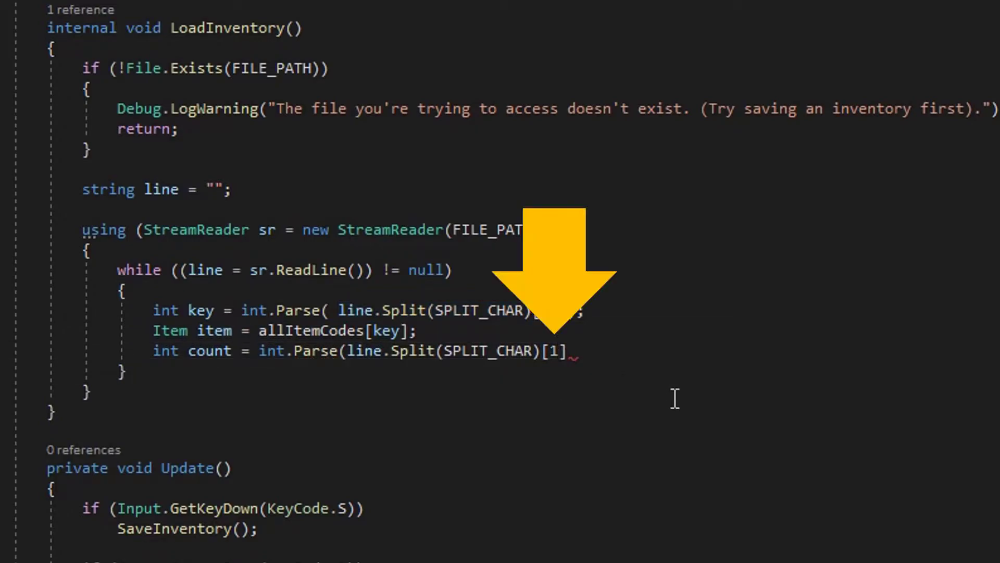
left_click(610, 352)
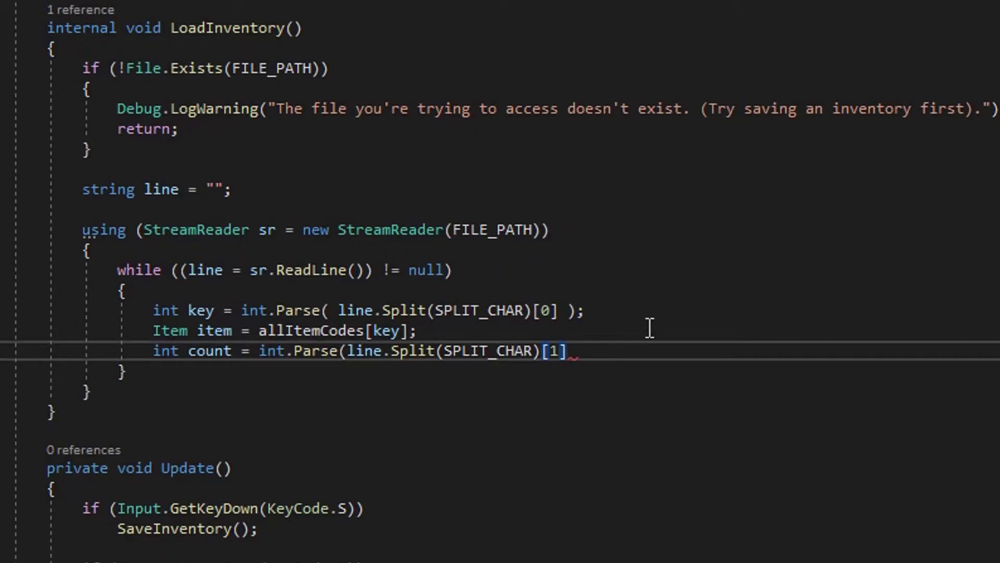
type(");")
key("Return")
key("Return")
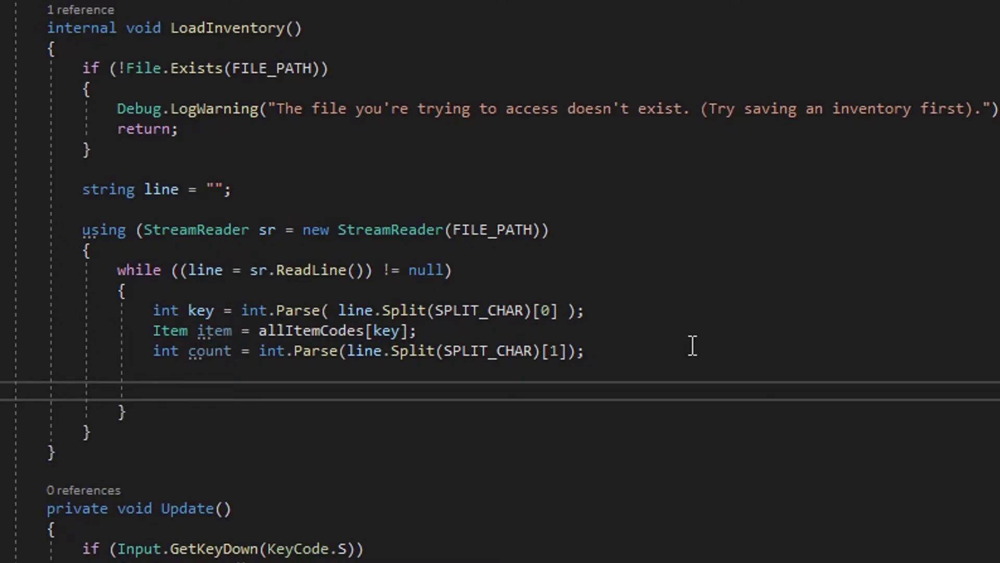
type("in")
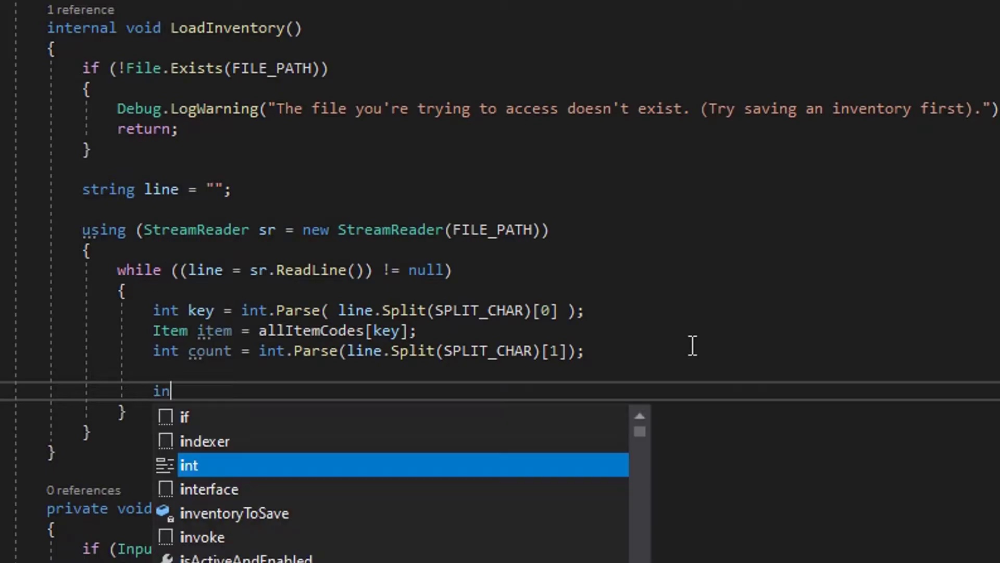
type("ven.a")
Complete inventoryToSave.AddToInventory(item, count); inside LoadInventory's while loop.
key("Tab")
type("(")
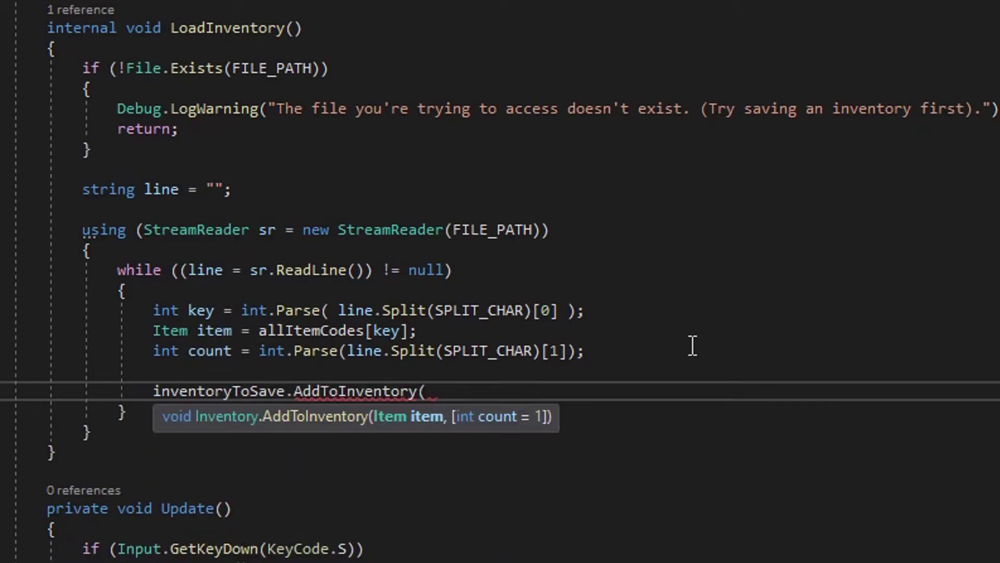
type("item, count);")
scroll(500, 313, "down", 3)
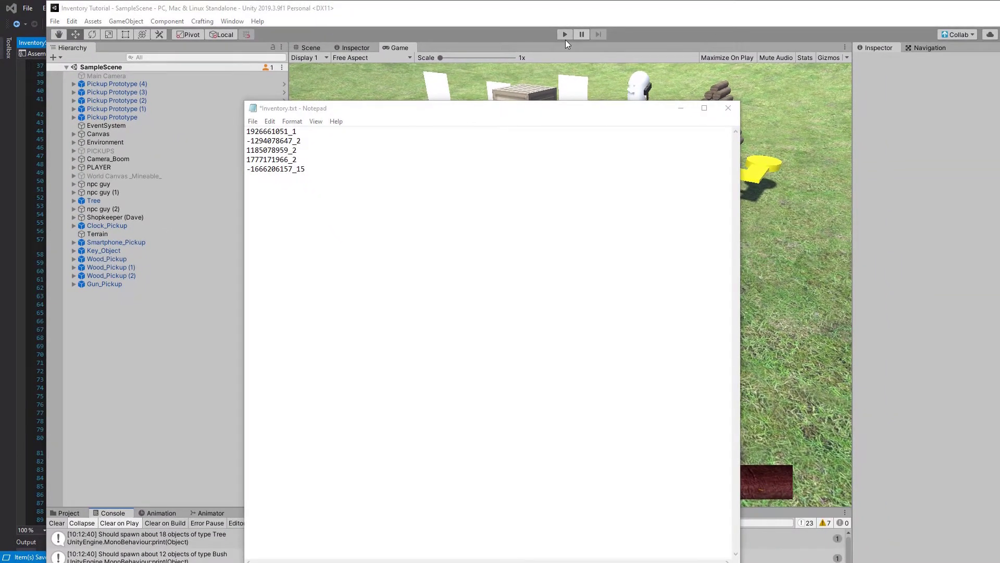
Check Inventory.txt's saved item codes and counts, then start Unity play mode.
left_click(565, 35)
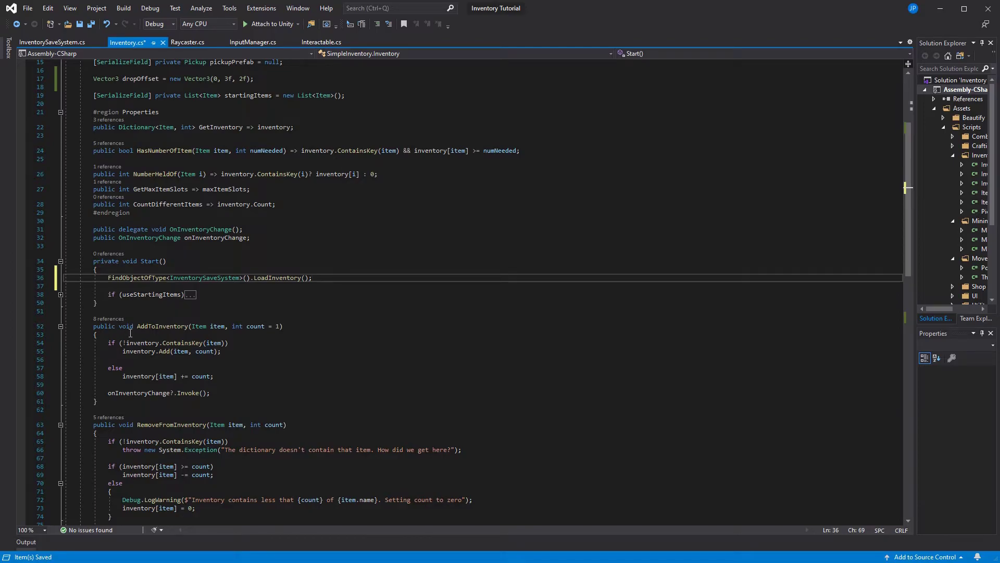
Change LoadInventory's return type to Dictionary<Item, int> and make the early return null.
left_click(52, 43)
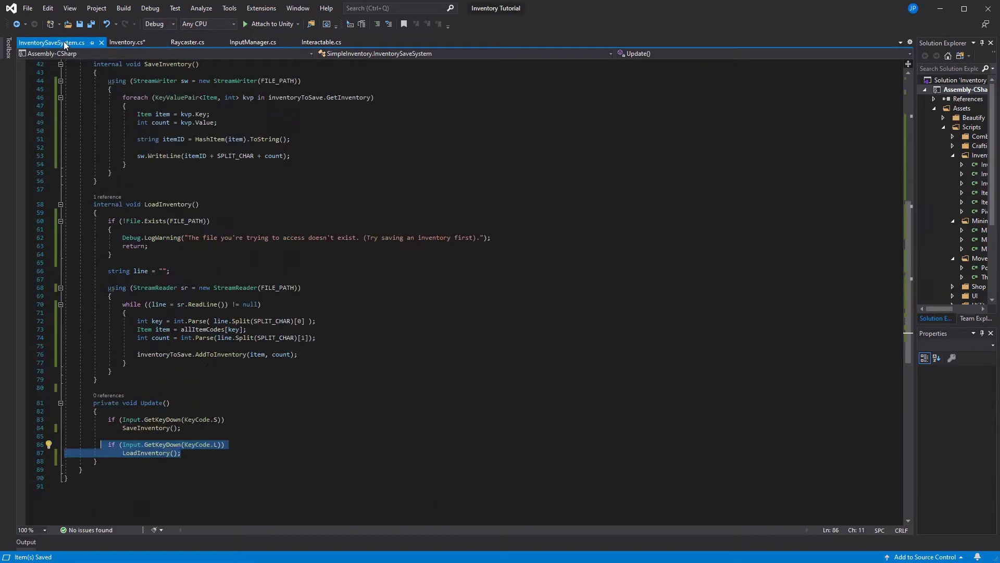
left_click(239, 391)
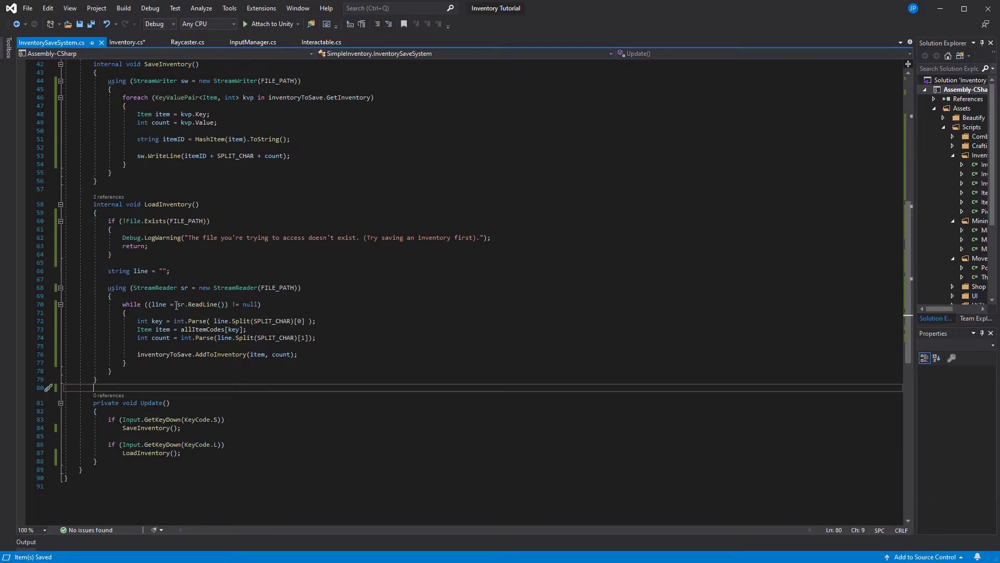
double_click(134, 205)
type("Dictionary<Item, int>")
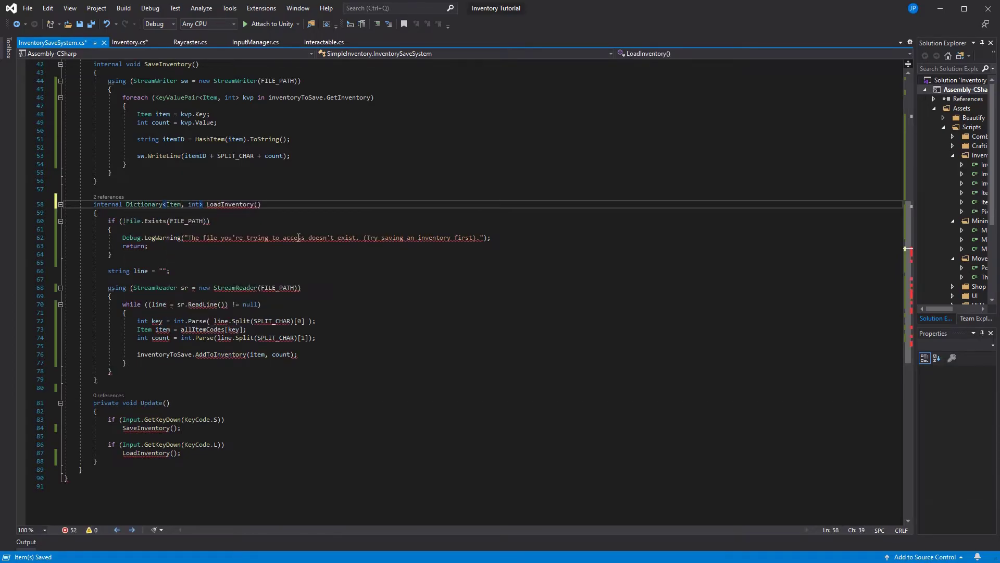
left_click(145, 245)
type("null")
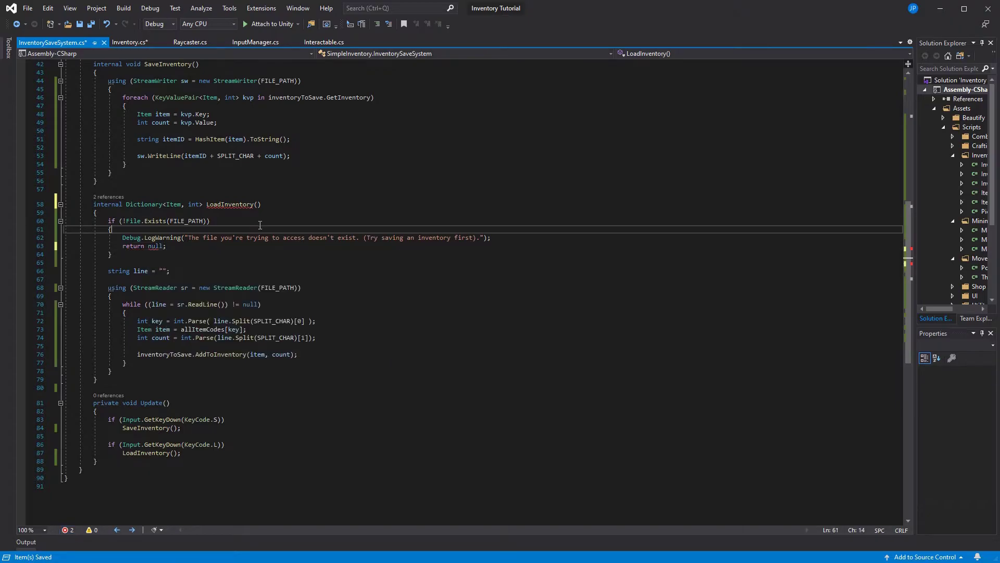
Declare a new inventory dictionary, fill it with inventory.Add, and return inventory.
left_click(328, 356)
left_click(256, 296)
key("Return")
key("Return")
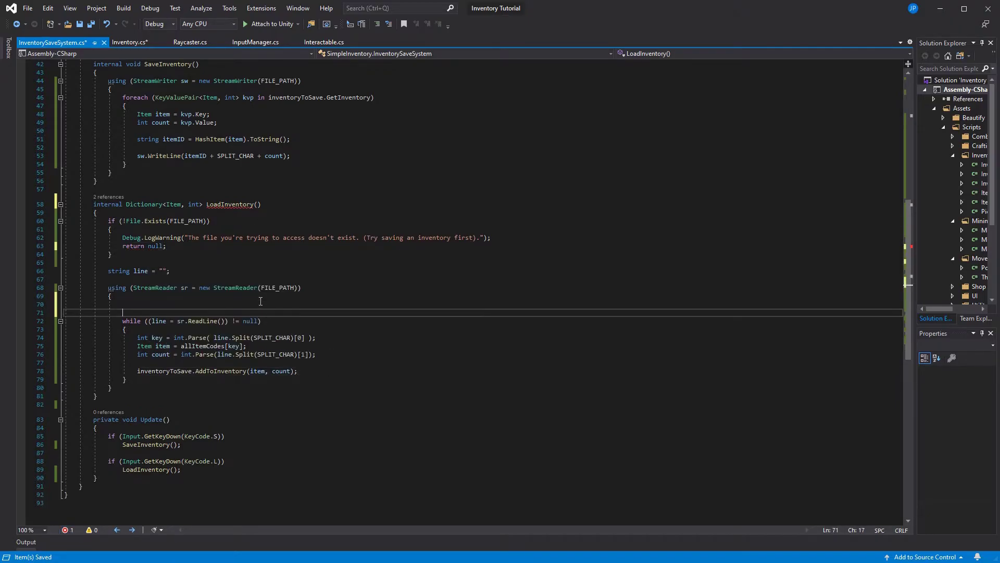
key("Up")
type("Dictionary<Ite")
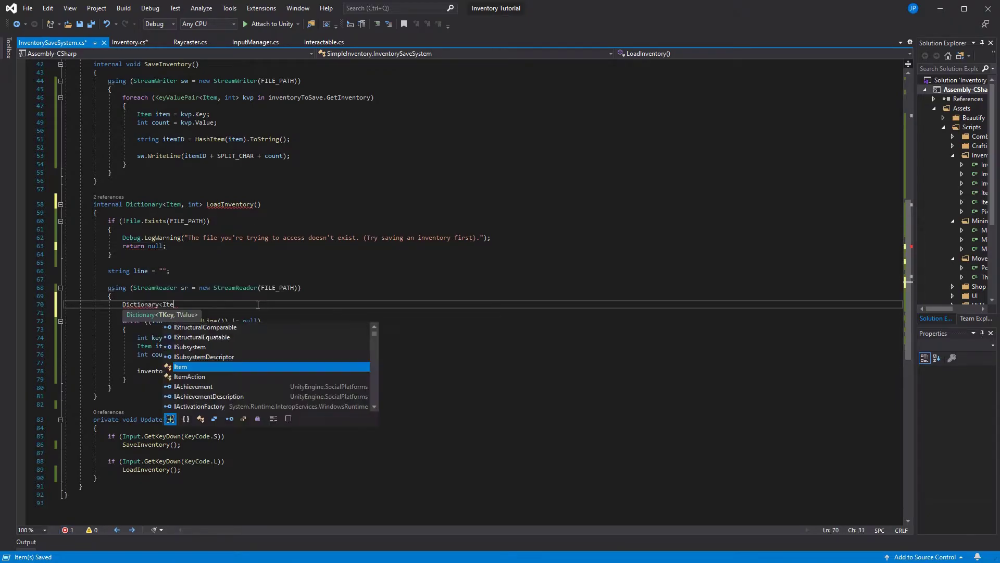
type("m, int> inventory")
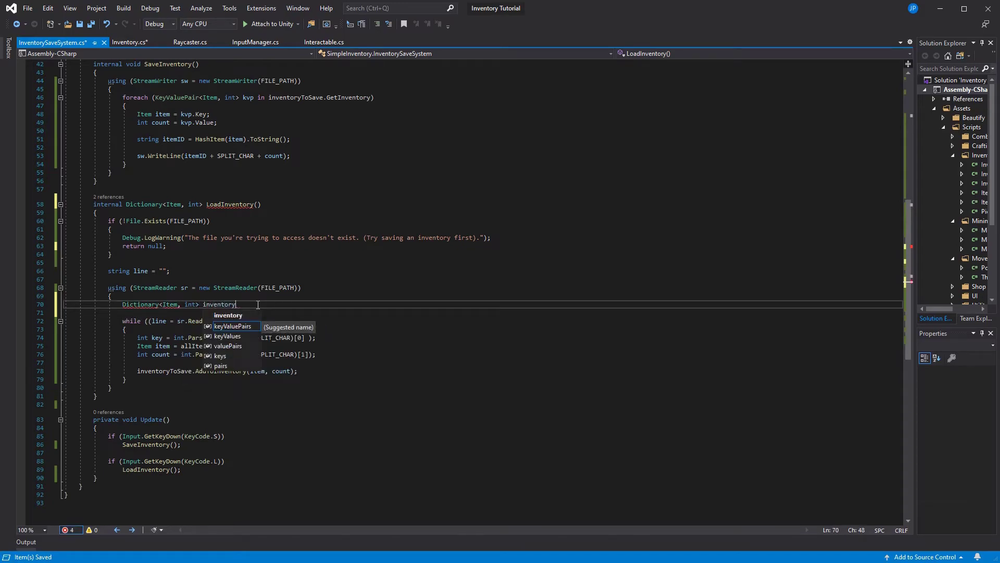
type(" = new Dictionary<Item, int>();")
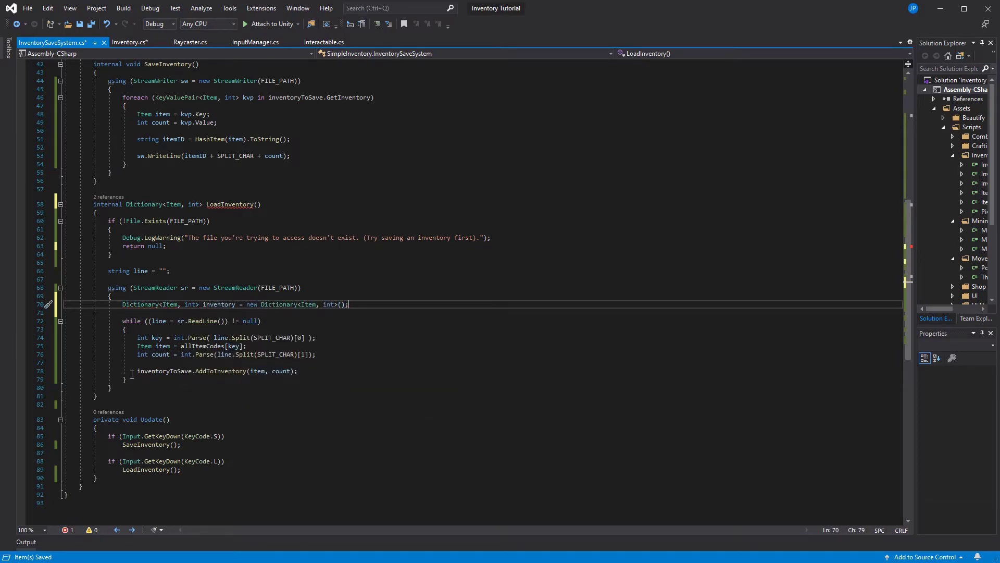
double_click(219, 304)
double_click(165, 371)
key("ctrl+v")
double_click(219, 371)
type("Add")
left_click(276, 397)
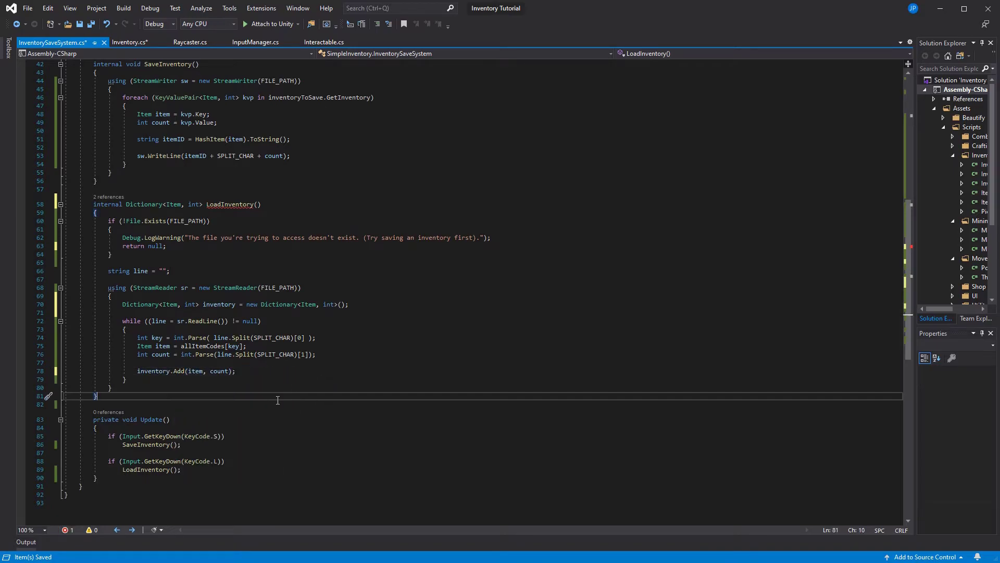
key("Return")
type("return inve")
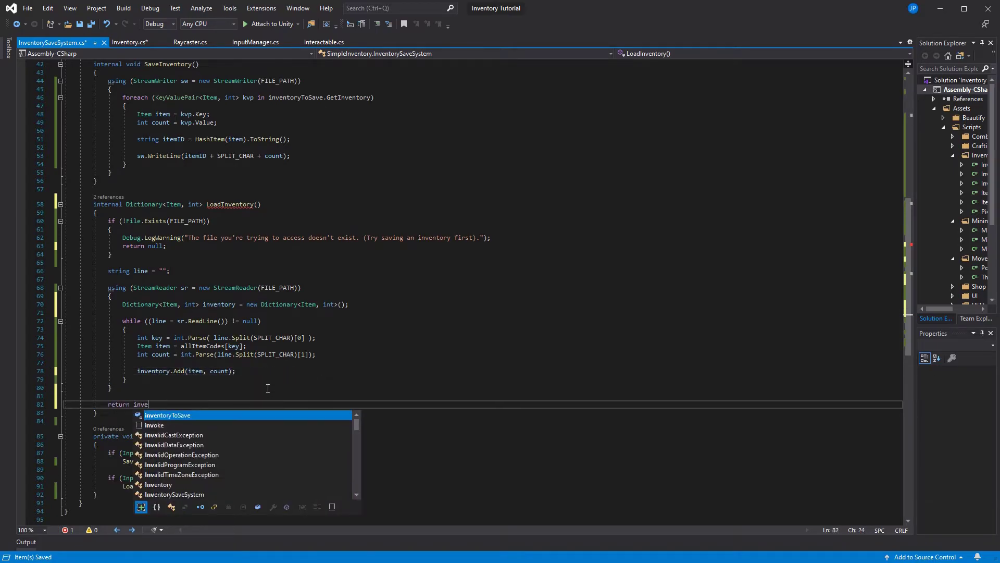
type("ntory")
key("Escape")
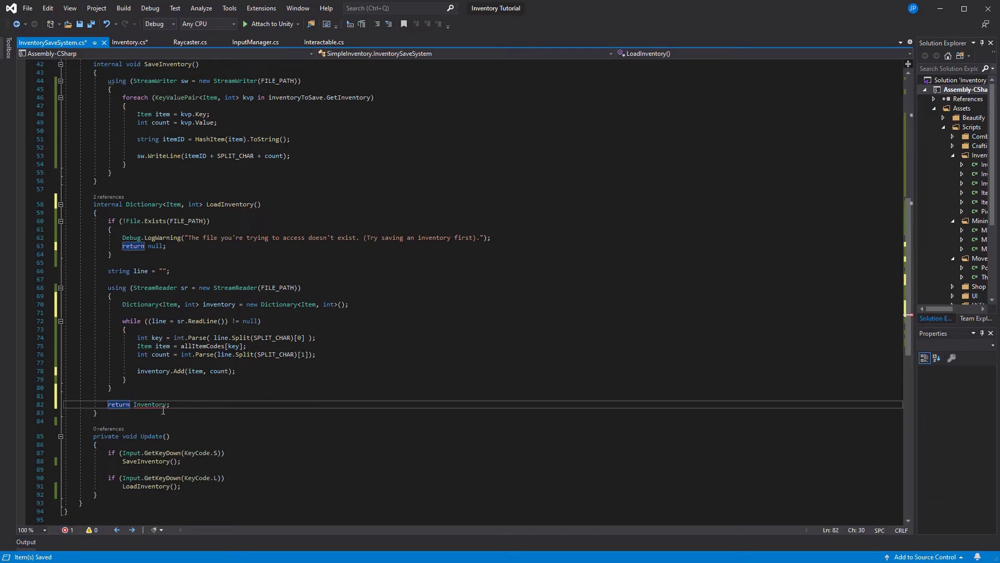
Move the dictionary declaration above the file reading block and remove leftover blank lines.
left_click_drag(122, 304, 349, 304)
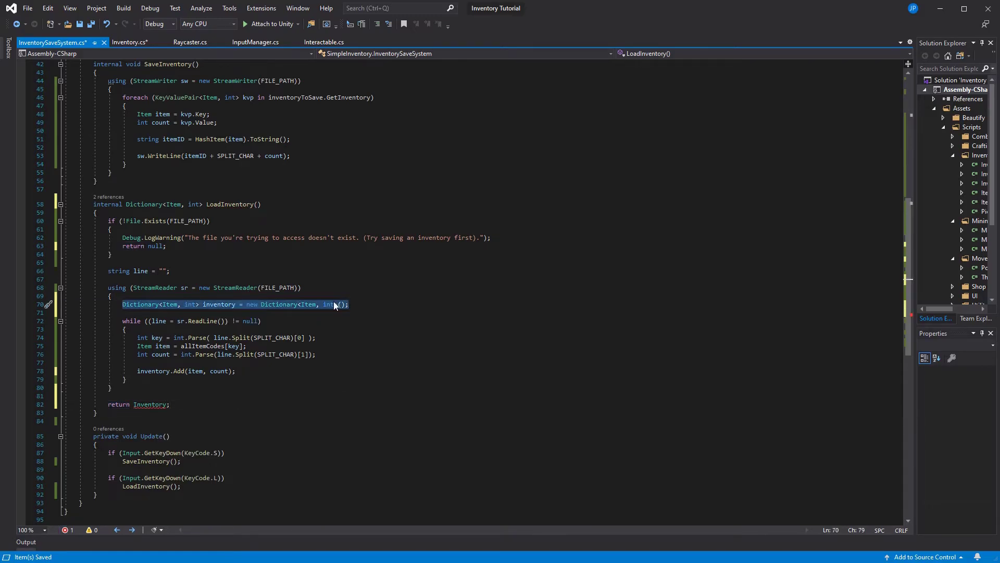
key("ctrl+x")
left_click(108, 270)
key("ctrl+v")
key("Return")
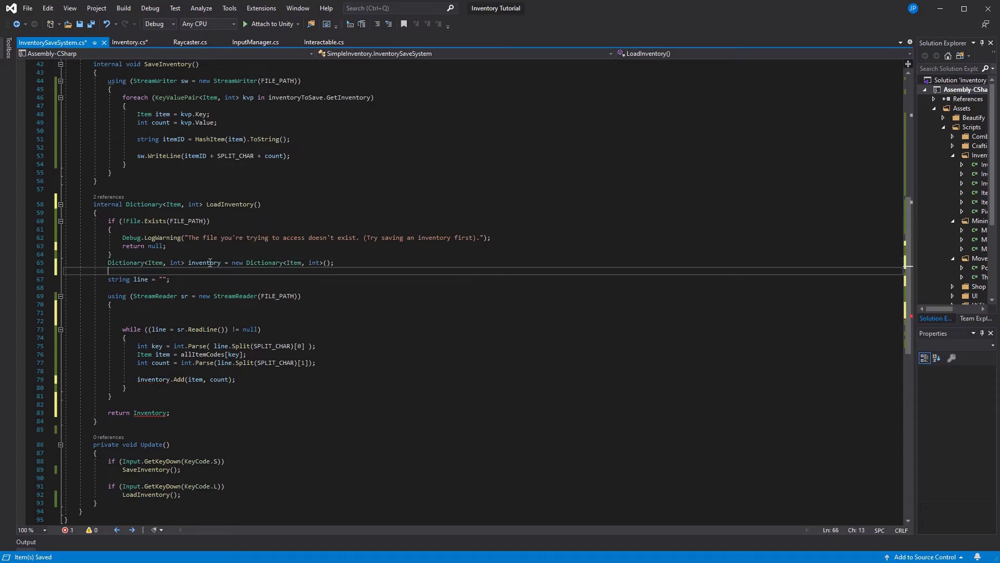
left_click(108, 262)
key("Return")
left_click(125, 321)
key("BackSpace")
key("BackSpace")
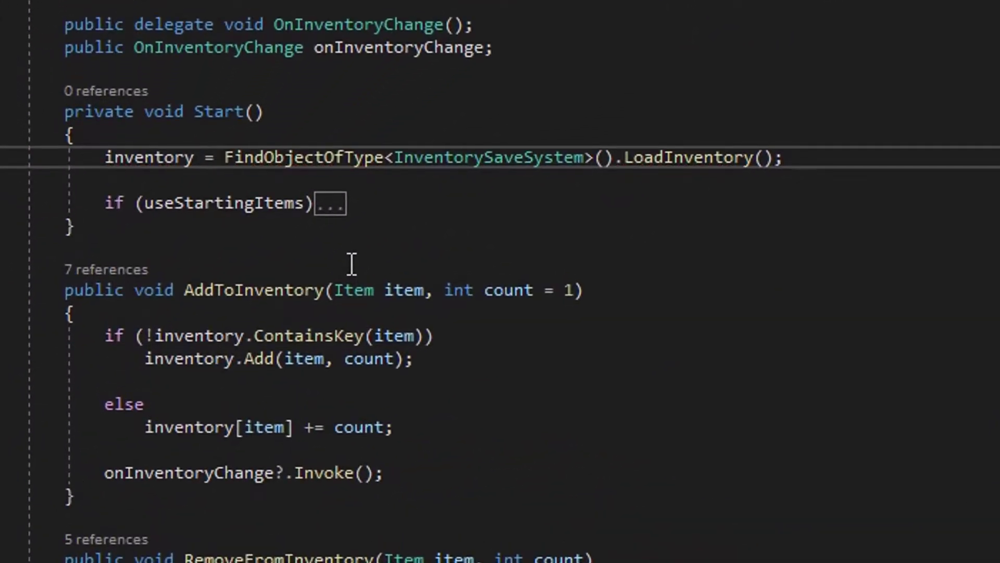
Replace Start's inventory assignment with a foreach loop over the loaded items.
key("BackSpace")
key("BackSpace")
key("BackSpace")
key("BackSpace")
key("BackSpace")
key("BackSpace")
key("BackSpace")
key("BackSpace")
type("foreach (")
key("BackSpace")
type("(var itemAndCount ")
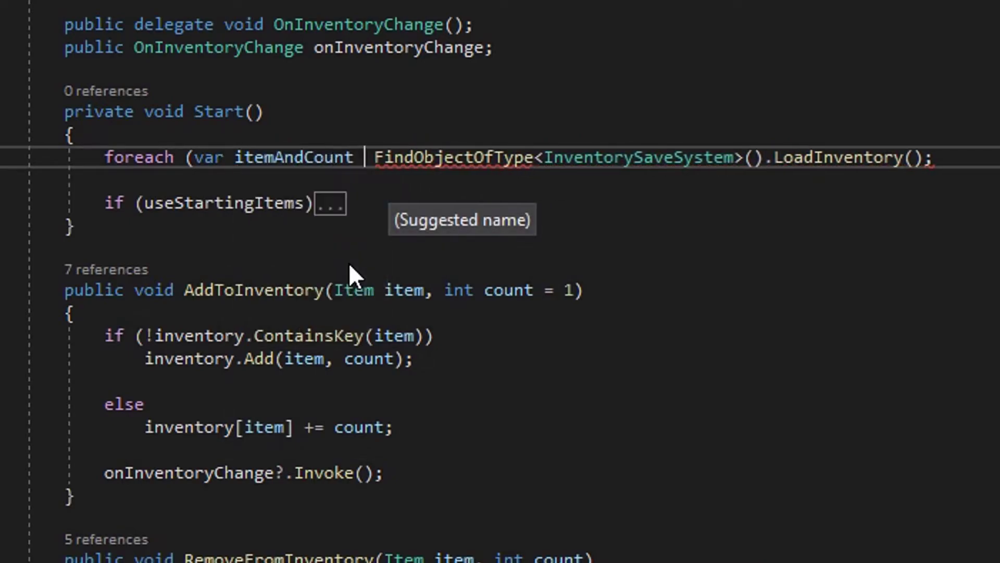
type("in ")
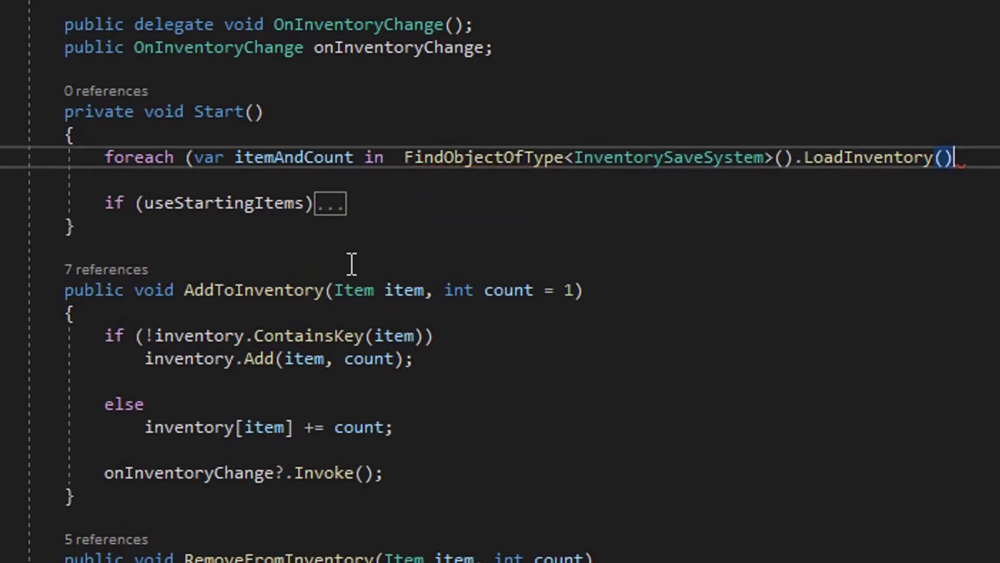
type(") {")
key("Return")
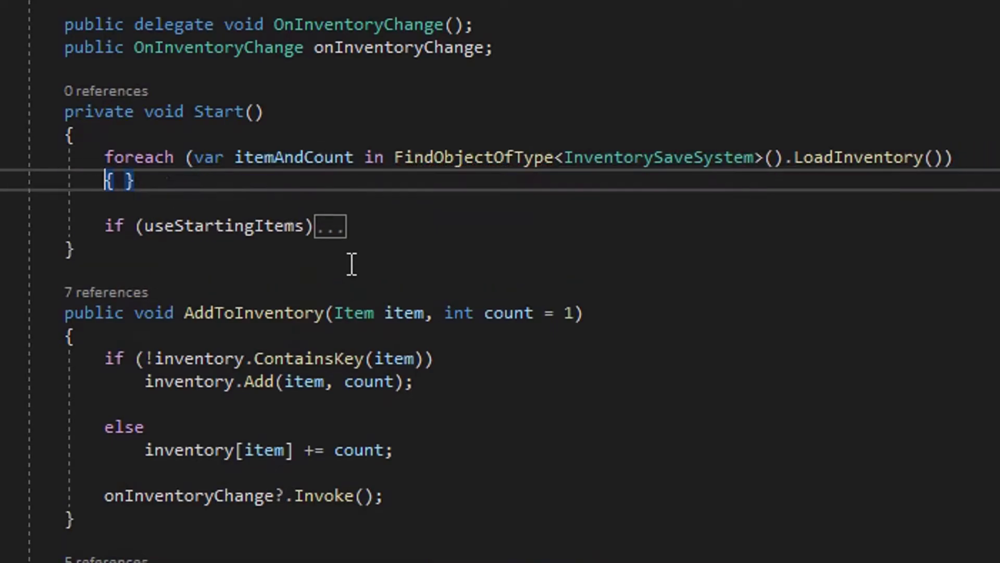
key("Return")
type("i")
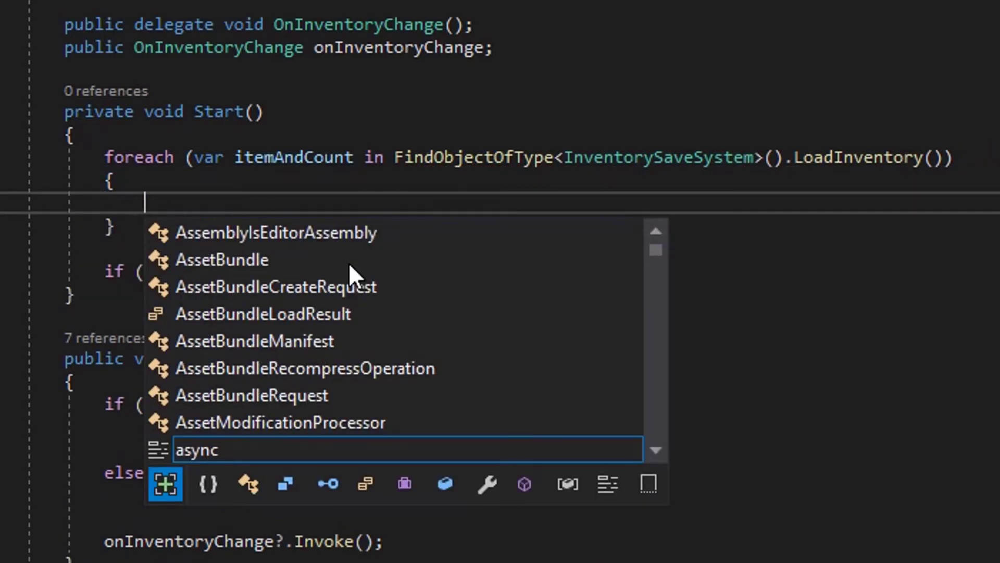
type("nventory.ad")
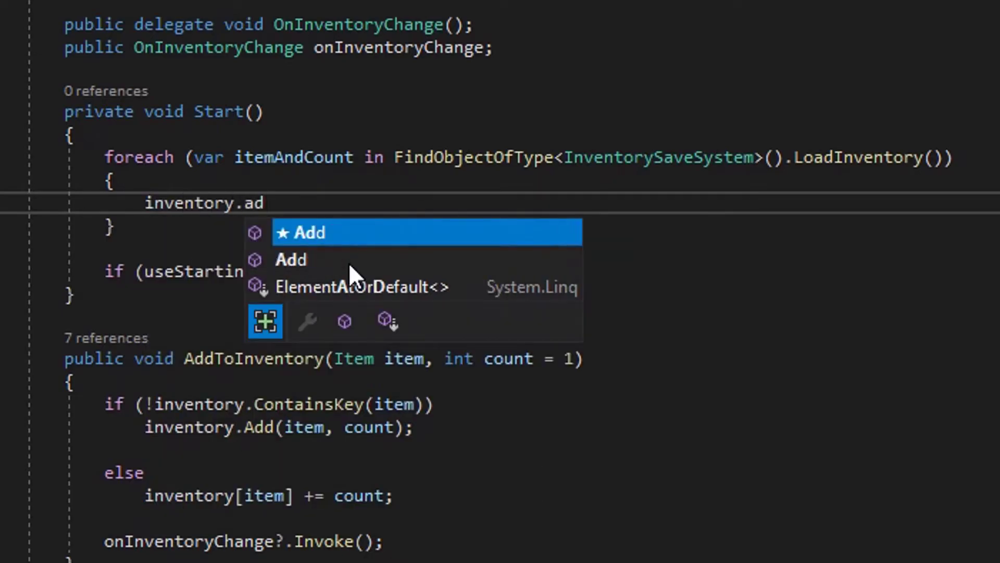
Write inventory.Add(itemAndCount.Key, itemAndCount.Value); inside the foreach loop.
key("Tab")
type("(")
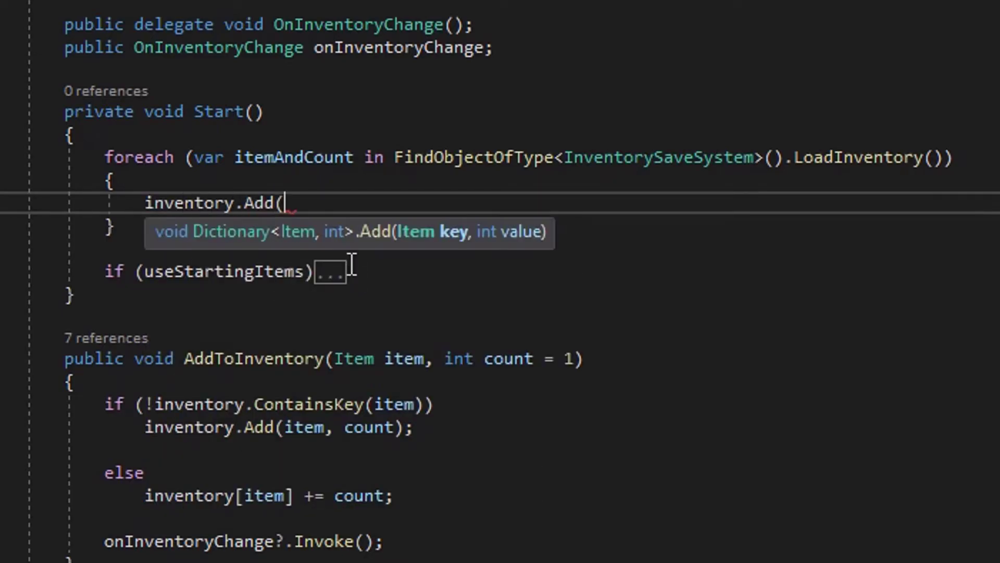
type("item")
type(".")
key("BackSpace")
key("BackSpace")
key("BackSpace")
type("tem")
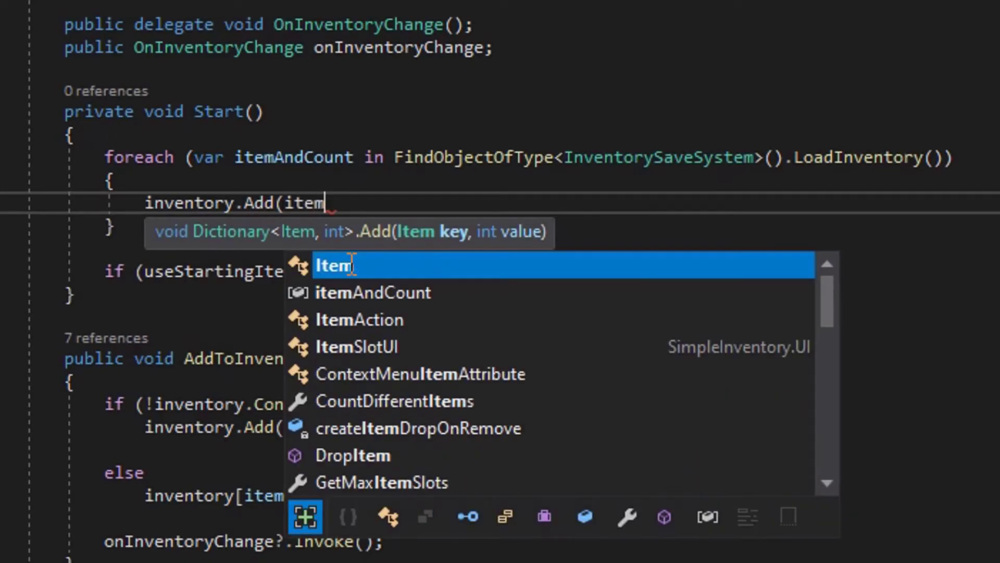
key("Down")
key("Tab")
type(".l")
key("BackSpace")
type("K")
key("Tab")
type(", t")
key("BackSpace")
type("item")
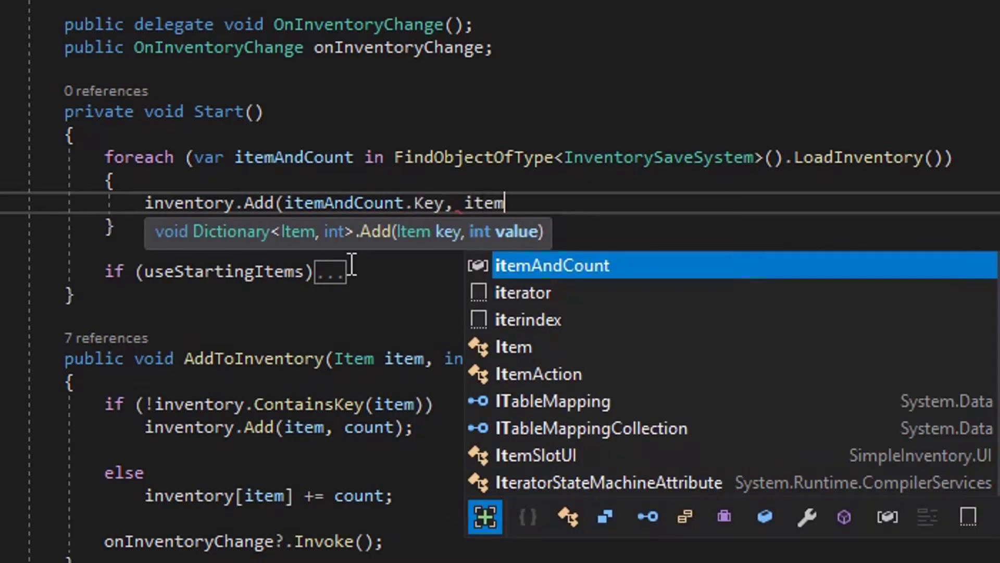
key("Down")
key("Tab")
type(".")
key("Tab")
type(")")
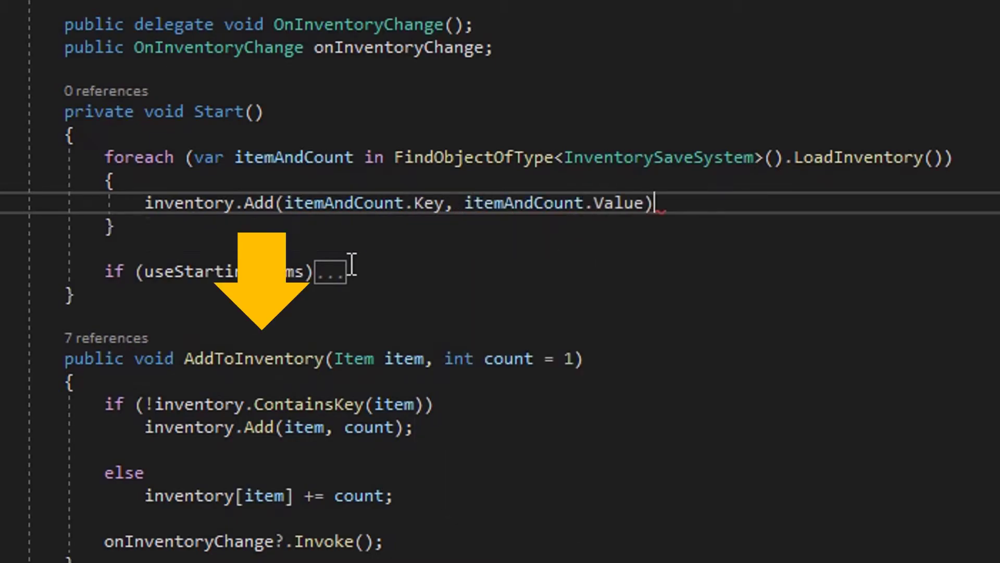
type(";")
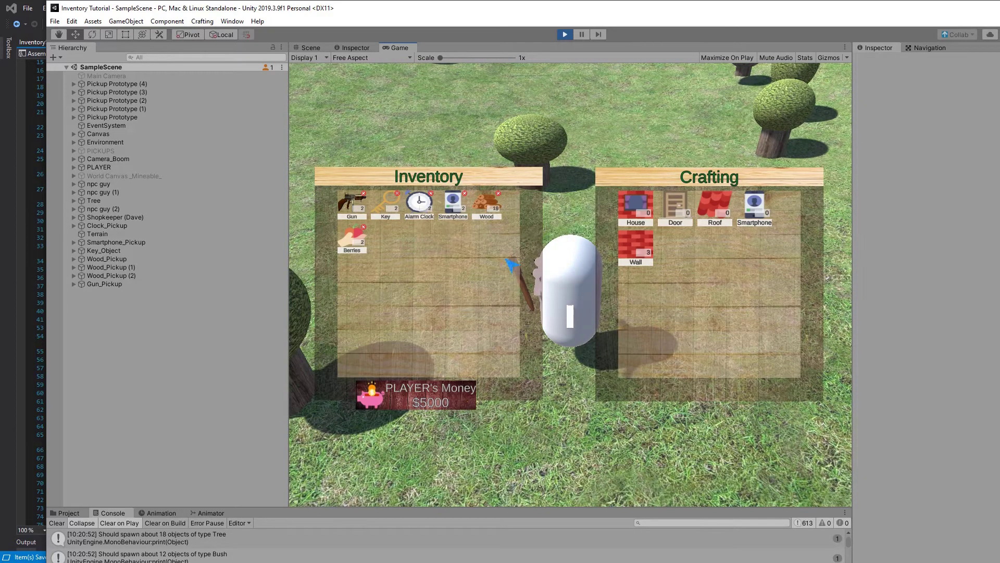
Drop the Gun, stop and restart play mode, and reopen the inventory panels.
left_click(363, 195)
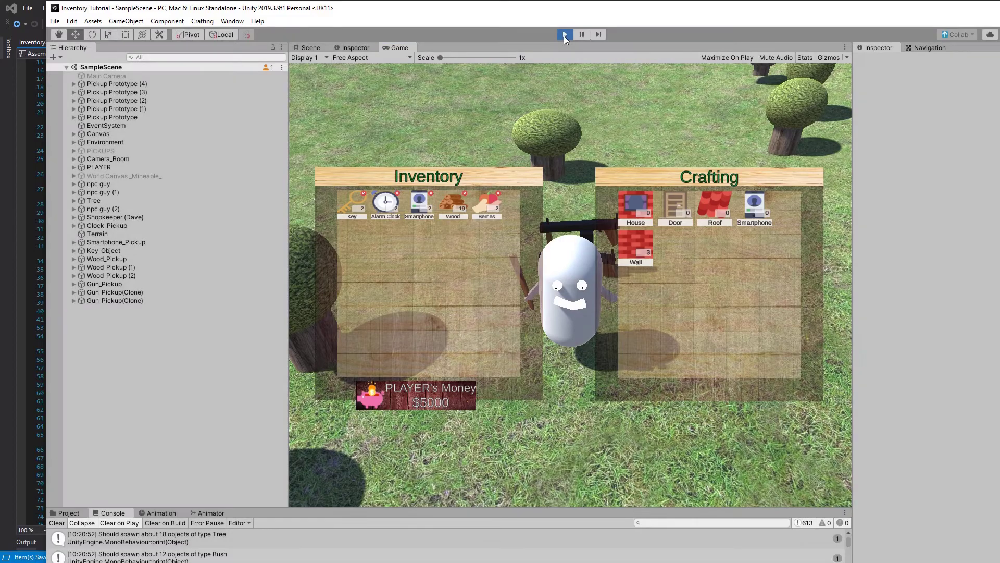
left_click(564, 36)
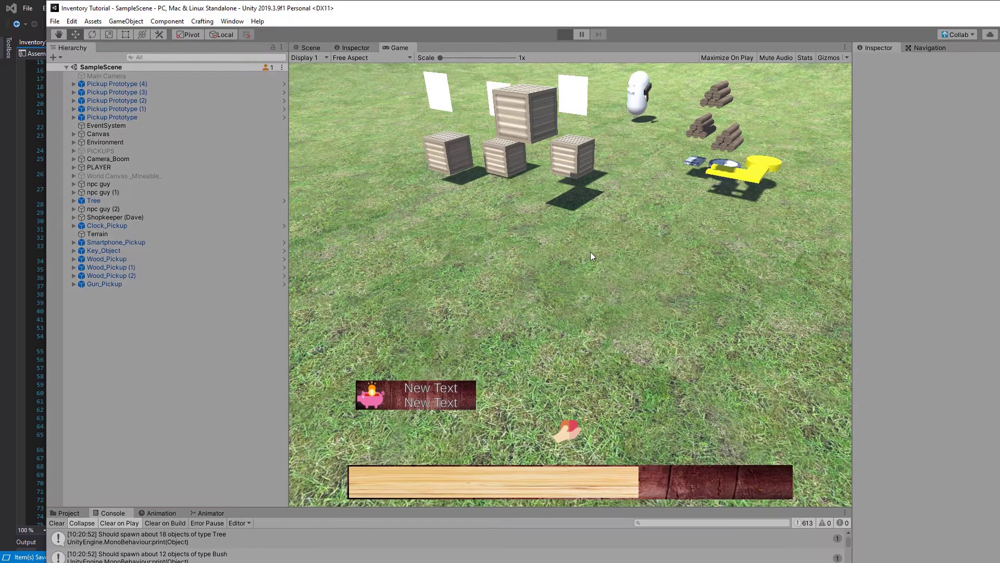
key("ctrl+p")
key("i")
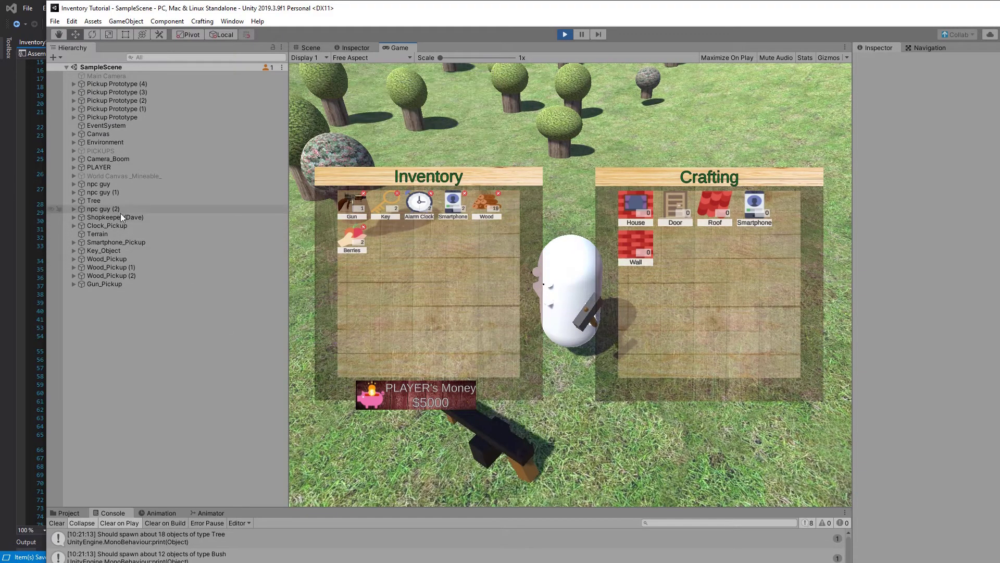
left_click(108, 159)
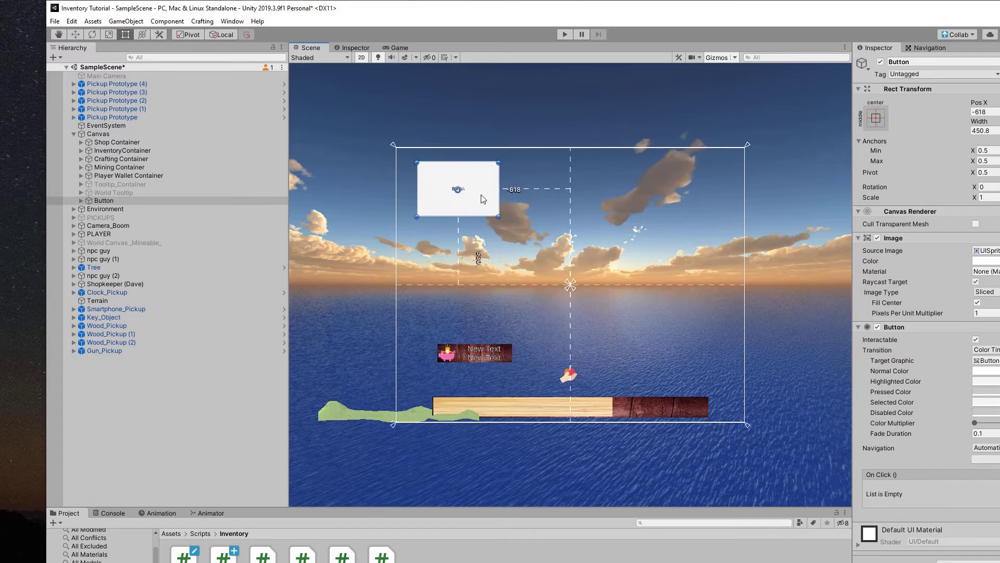
Change the button's child text label to Save Inventory.
left_click(80, 201)
left_click(117, 209)
left_click(892, 275)
key("BackSpace")
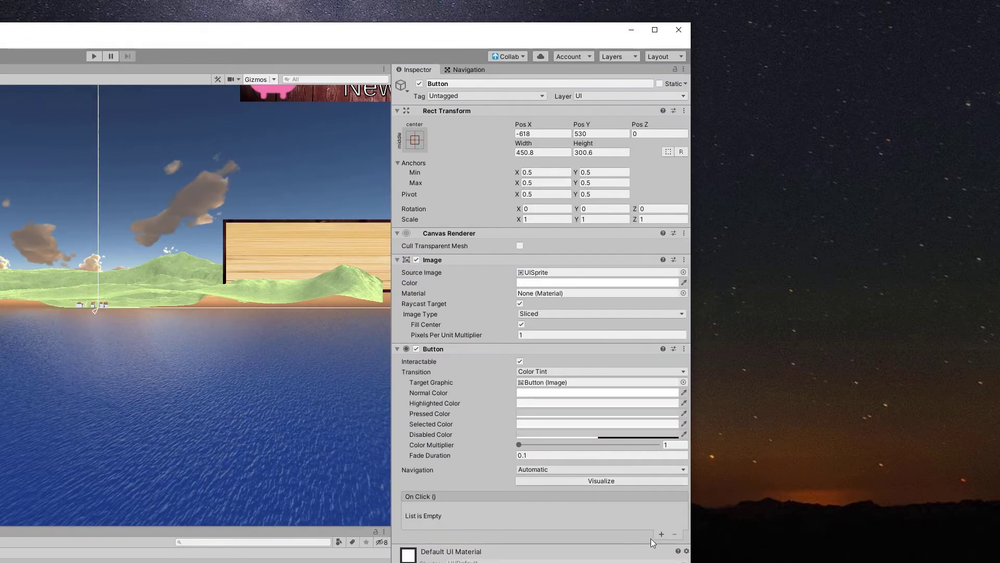
Add an On Click action calling InventorySaveSystem.SaveInventory on EventSystem, then start the game.
left_click(661, 534)
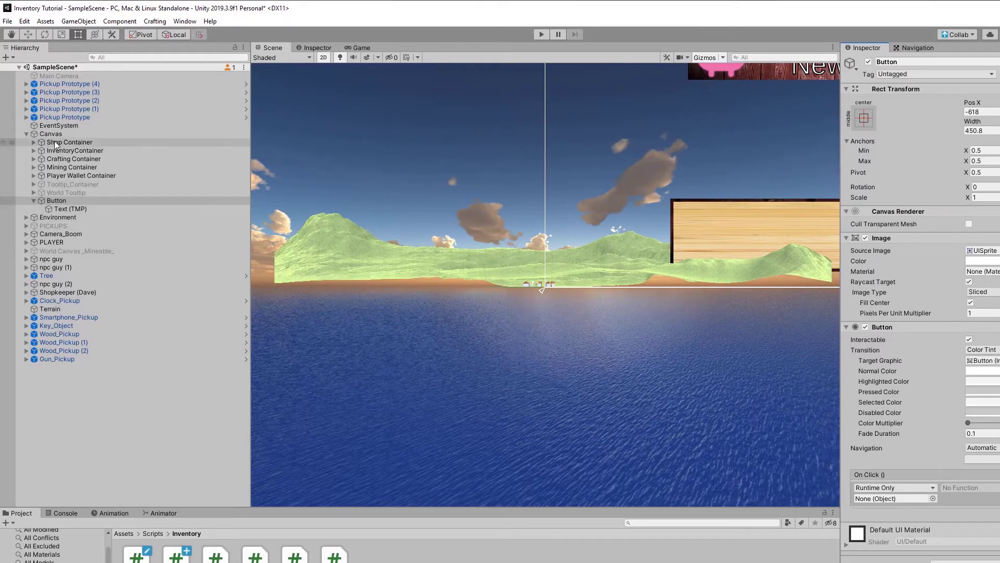
left_click(58, 126)
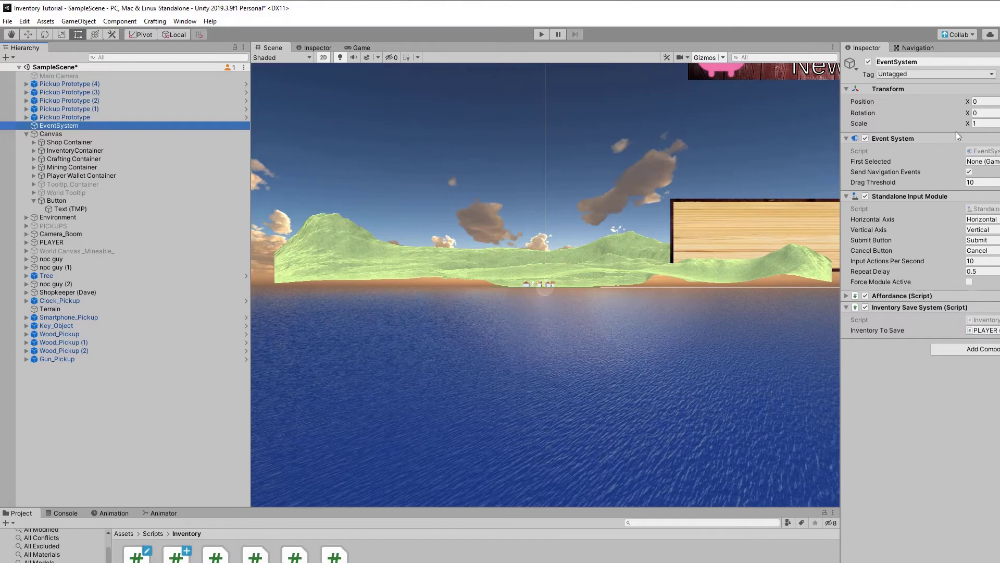
left_click_drag(953, 20, 838, 14)
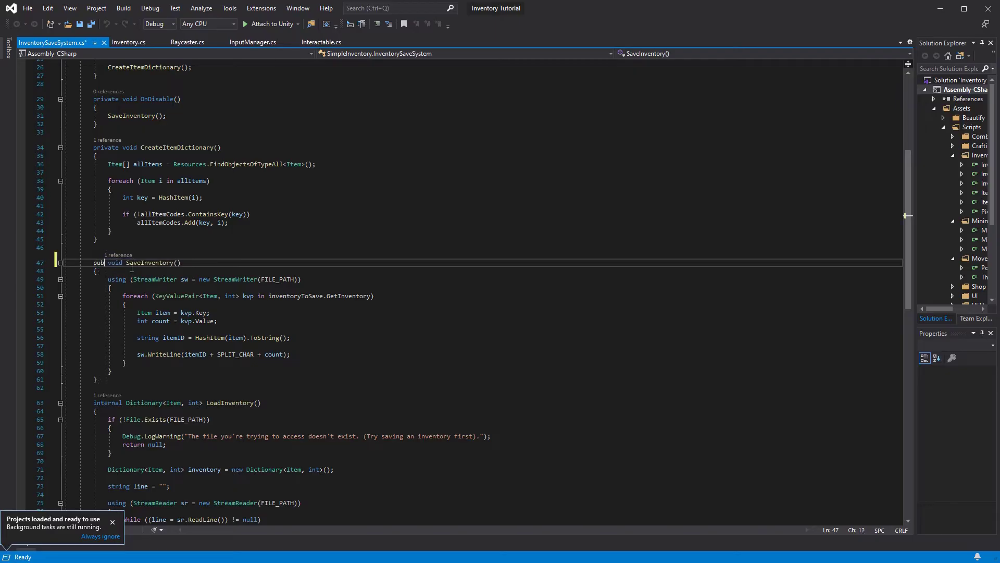
type("public void SaveInventory(")
key("ctrl+s")
left_click(937, 10)
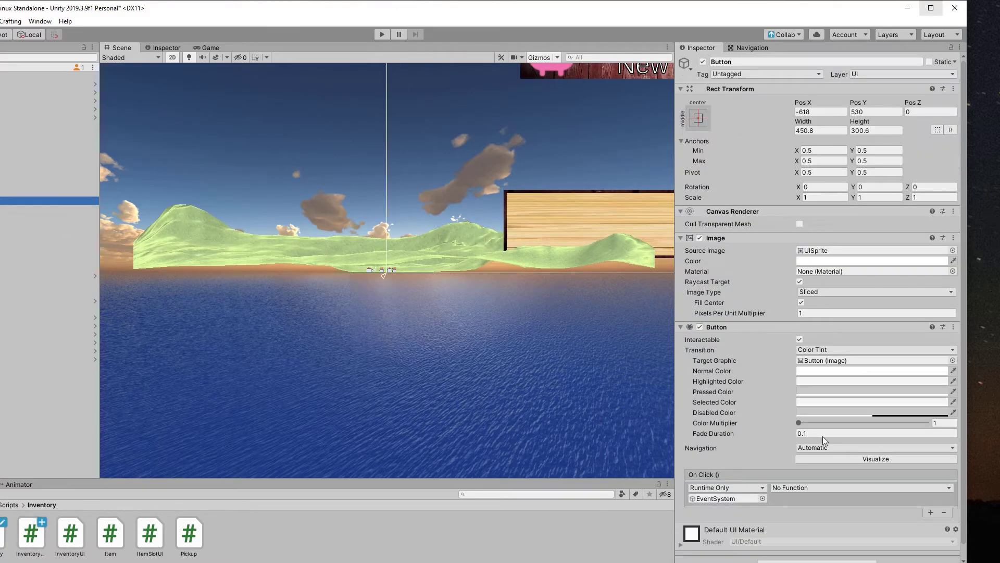
left_click(860, 487)
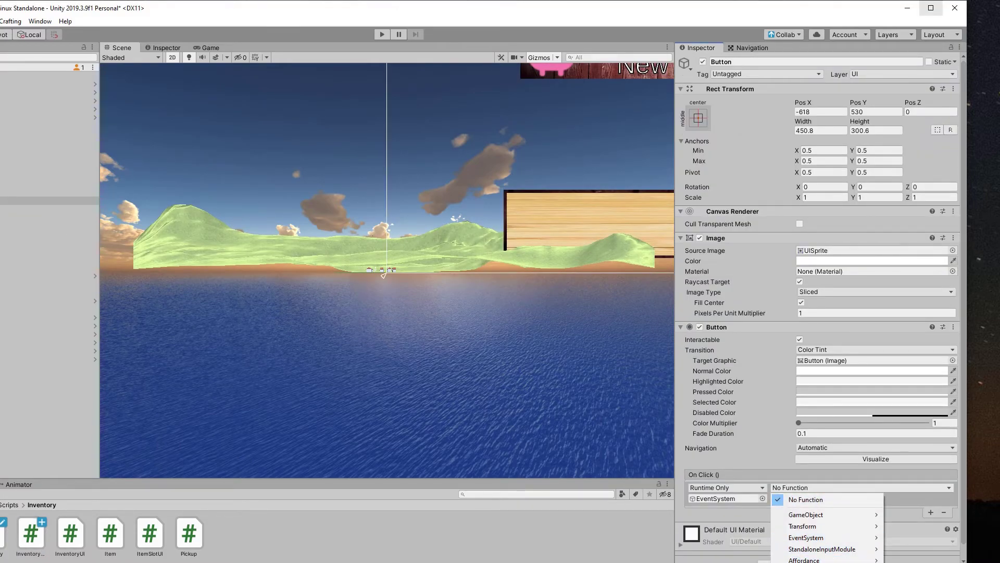
left_click(821, 548)
key("ctrl+p")
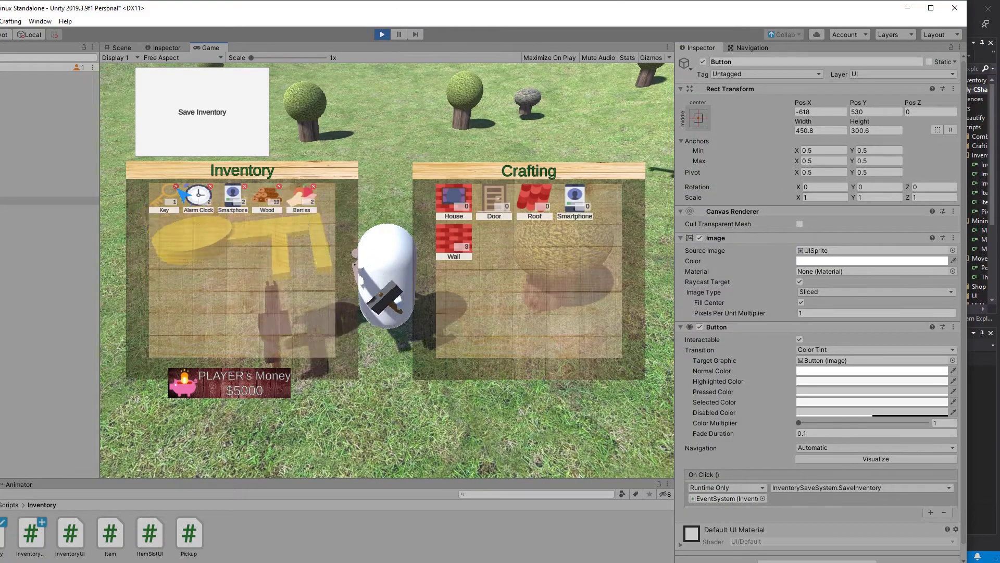
Drop Key, Alarm Clock, Smartphone and some Wood, save the inventory, then restart play mode.
left_click(166, 199)
left_click(166, 199)
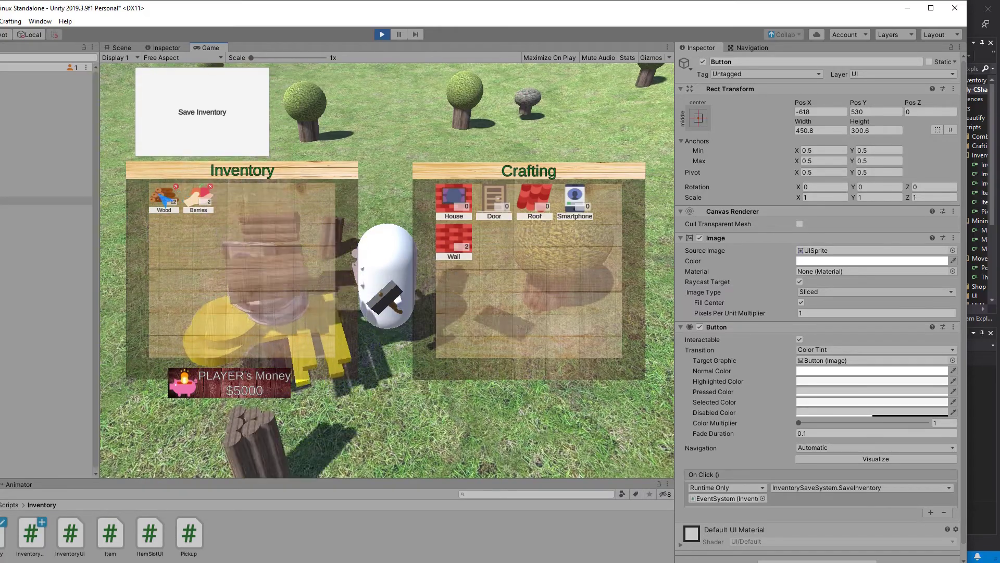
key("w")
key("Tab")
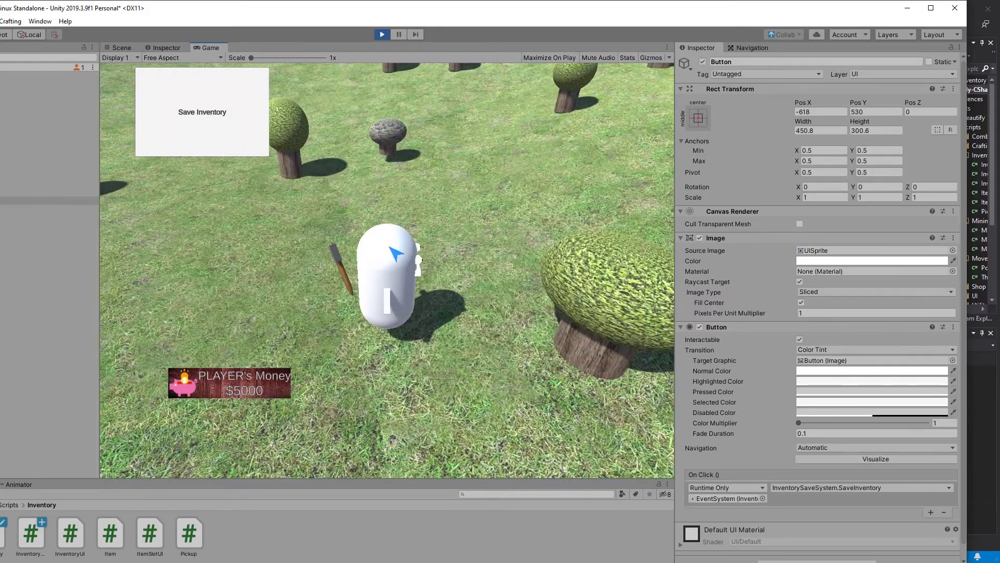
key("w")
key("Tab")
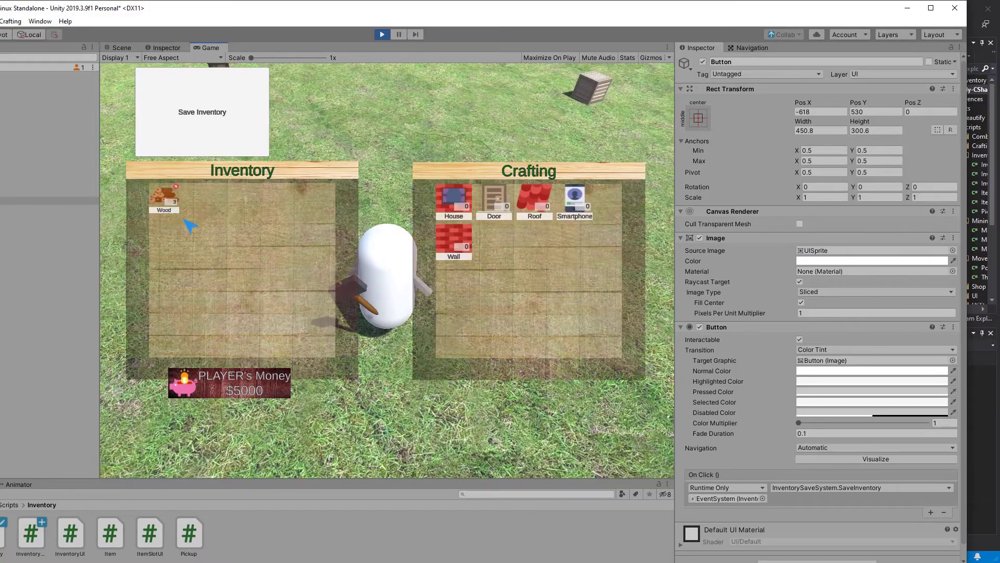
left_click(202, 111)
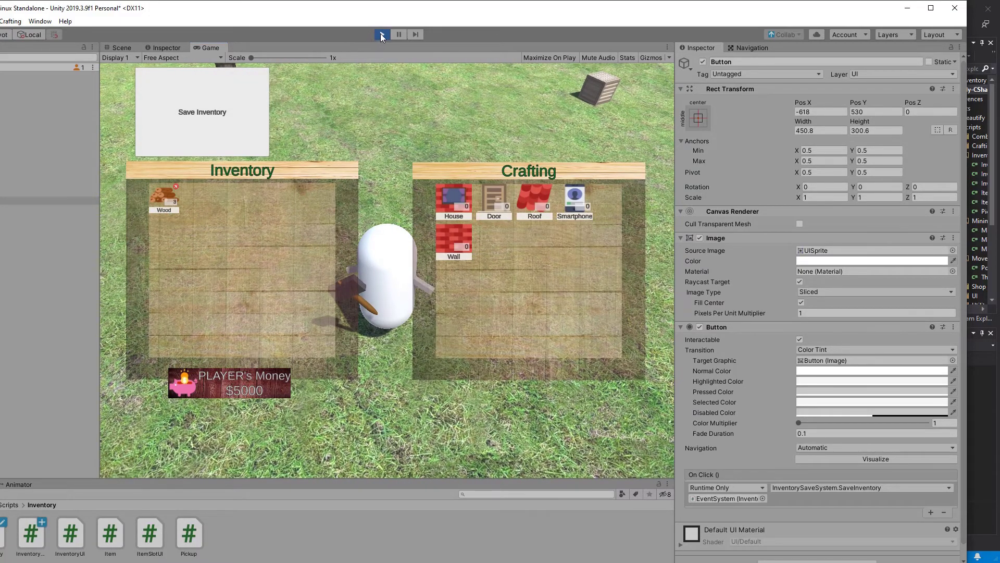
left_click(382, 35)
left_click(382, 35)
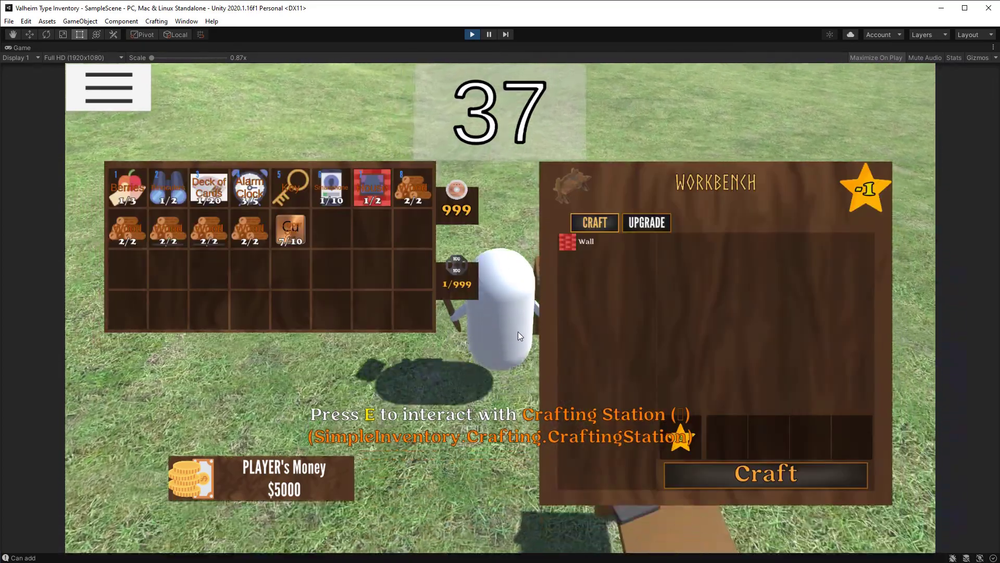
Visit the Stone Cutter, walk to the Workbench, and craft a House.
key("e")
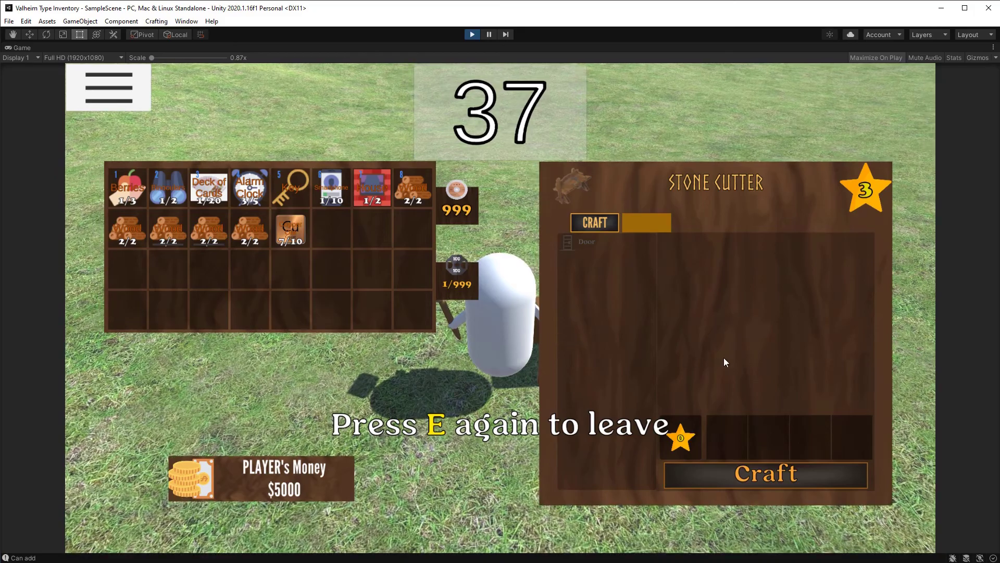
key("e")
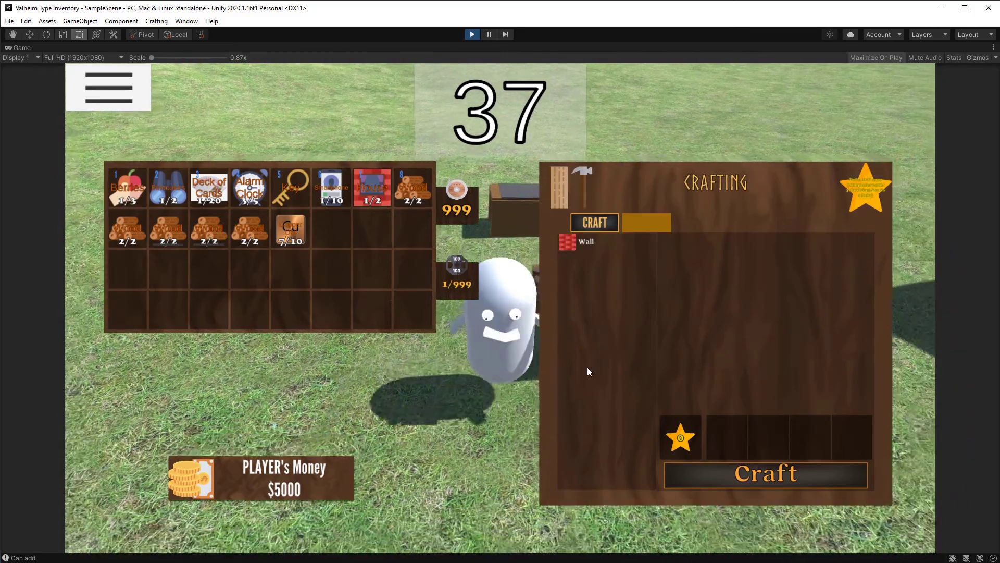
key("w")
key("w")
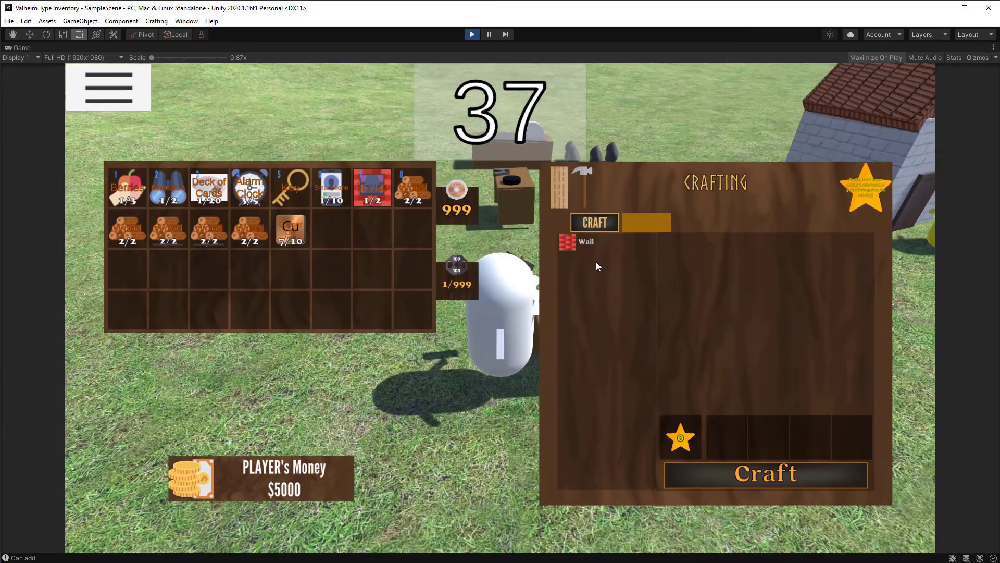
key("e")
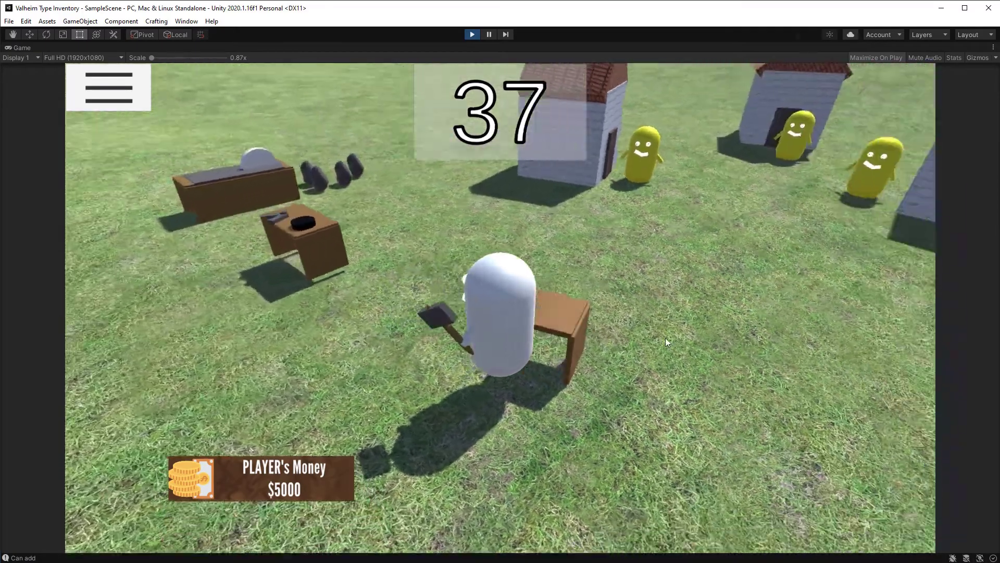
key("w")
key("e")
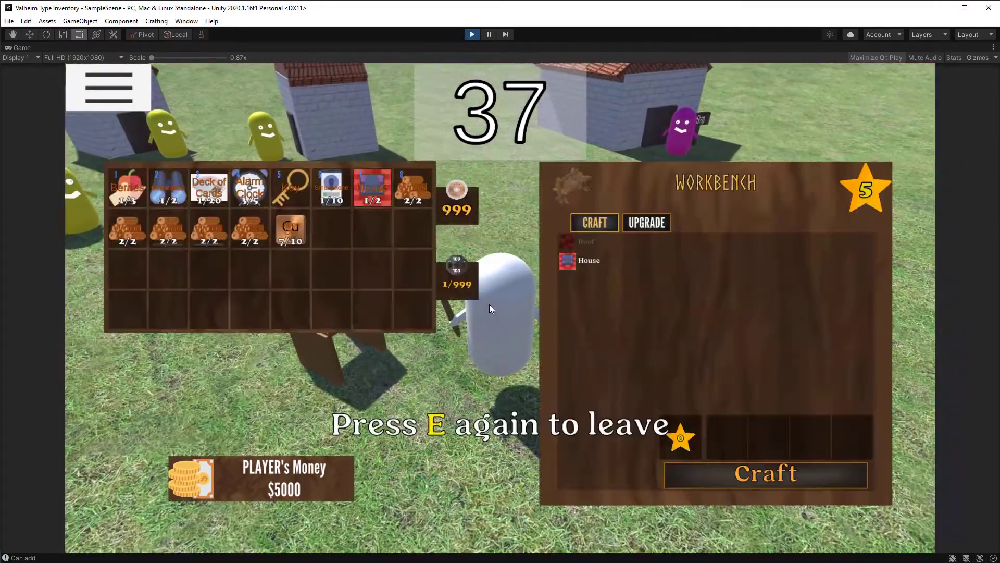
left_click(602, 261)
left_click(744, 475)
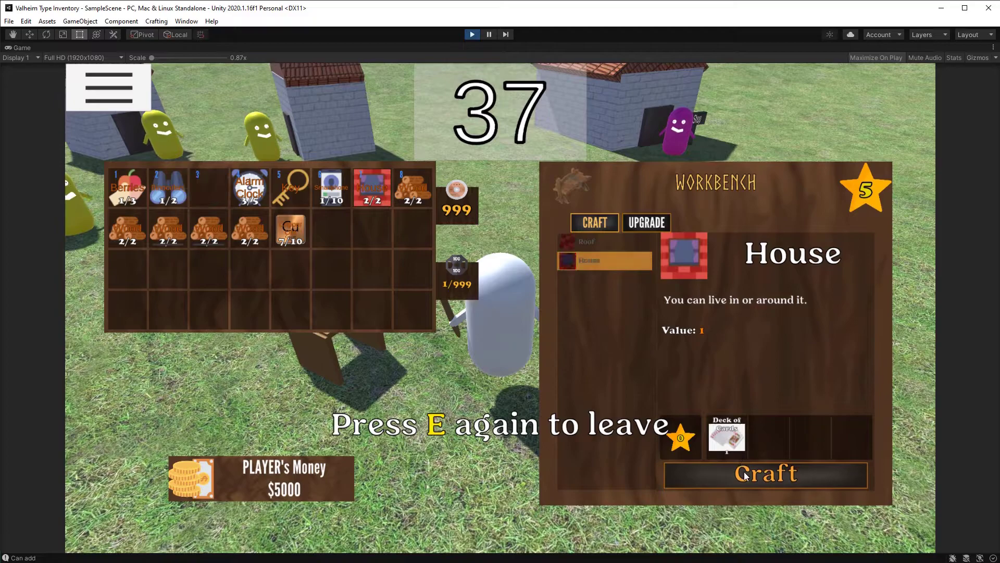